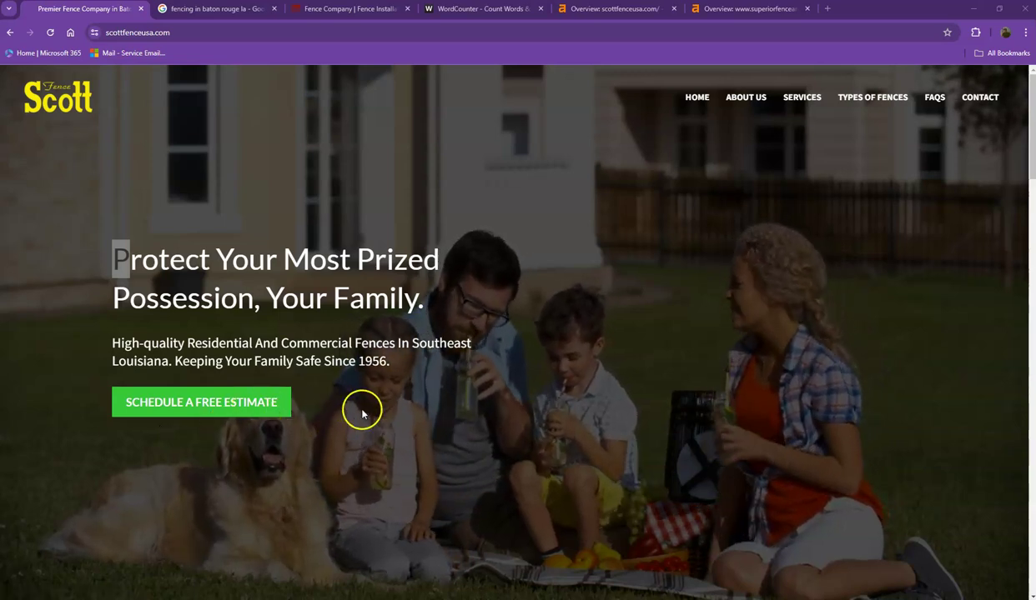
Step: Look over the upper part of the Scott Fence homepage and the competitor Superior Fence & Rail homepage
scroll(472, 369, down, 2)
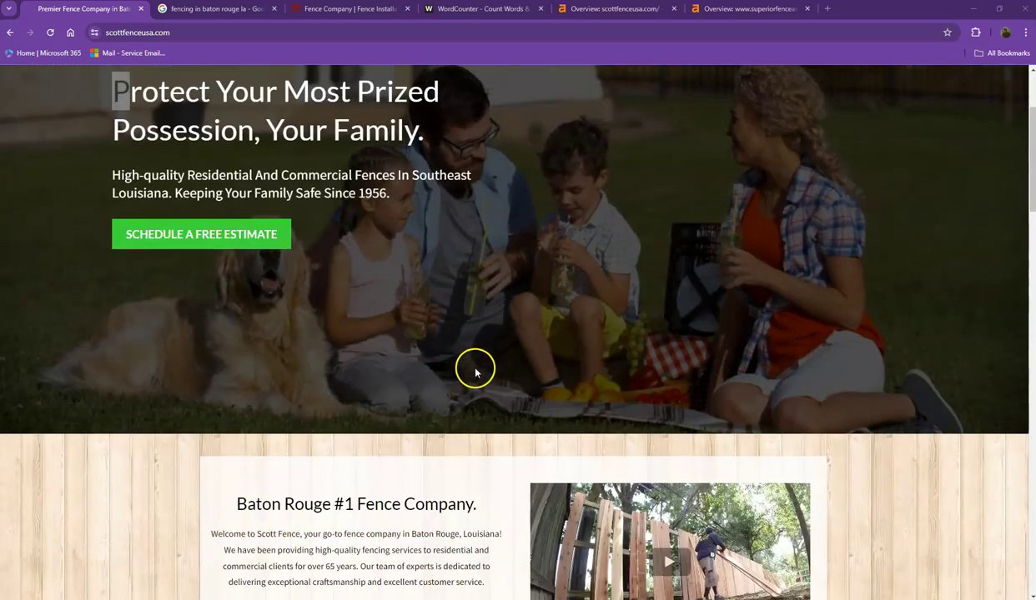
scroll(498, 358, up, 2)
click(351, 11)
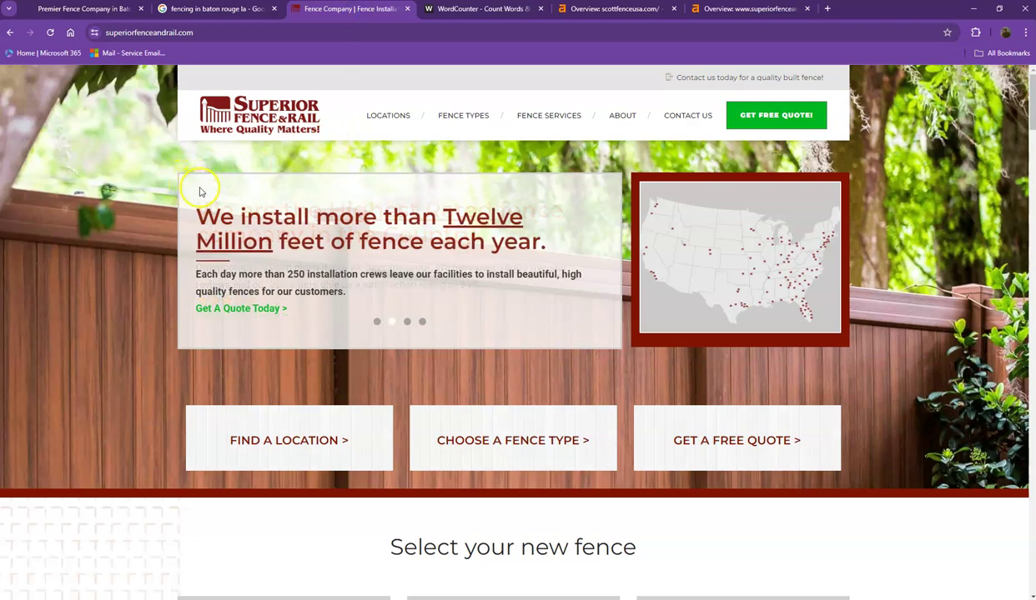
scroll(190, 214, down, 5)
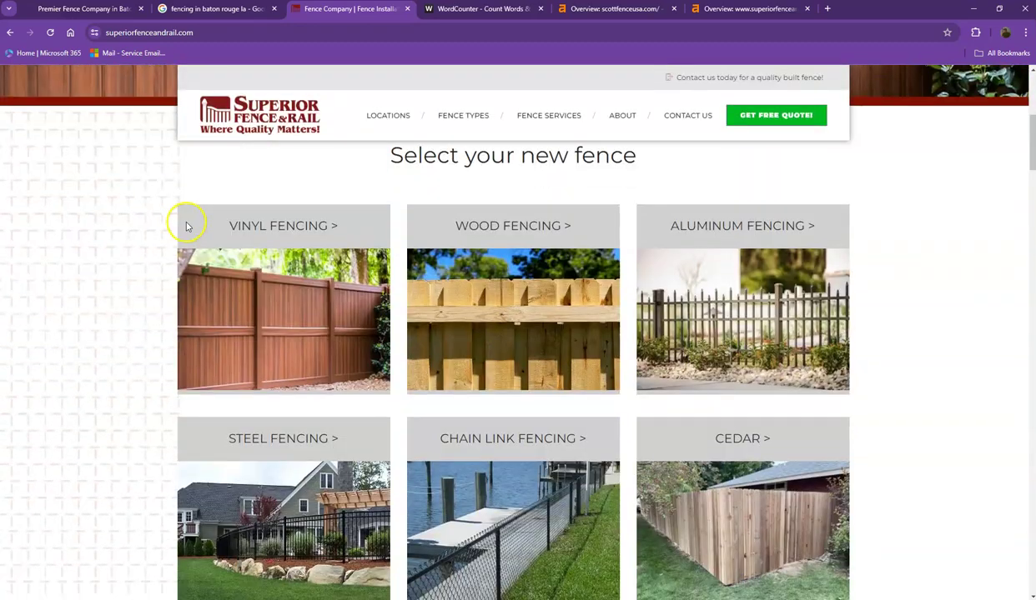
scroll(187, 226, up, 5)
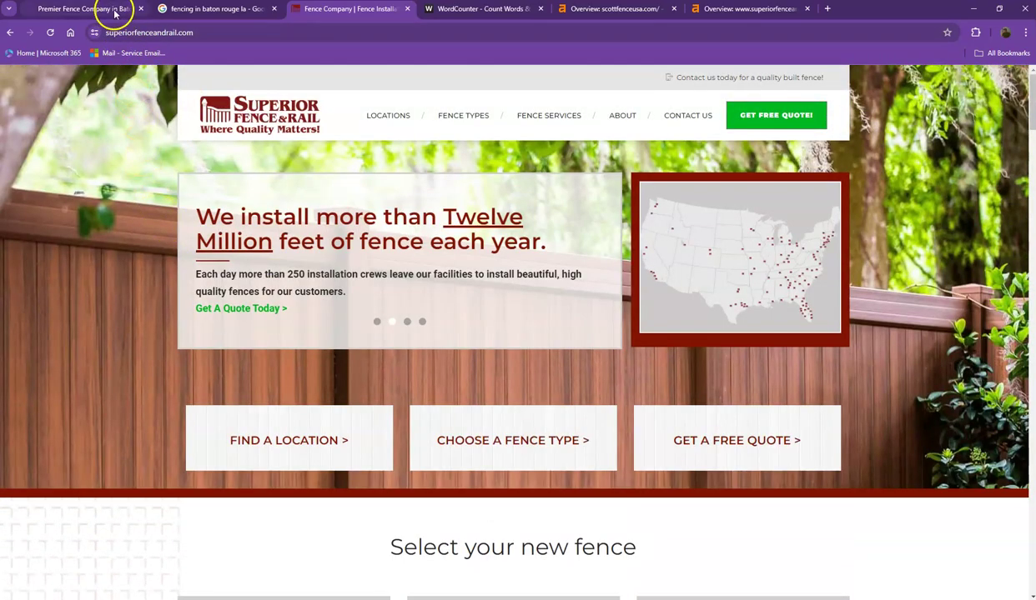
Step: Review the full Scott Fence homepage, from the hero banner through services, photos and testimonials to the contact form
click(108, 10)
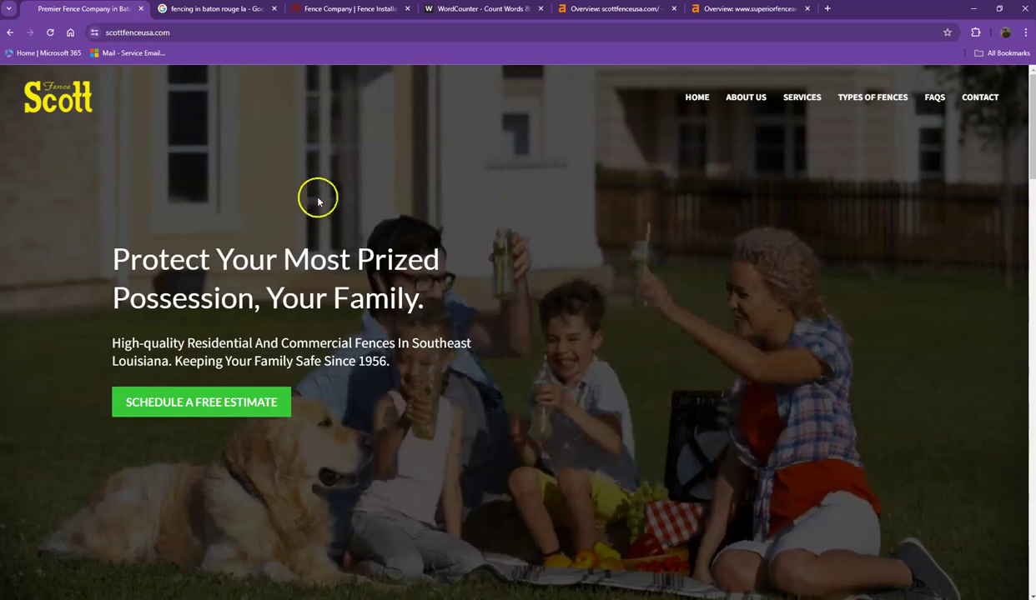
scroll(323, 196, down, 6)
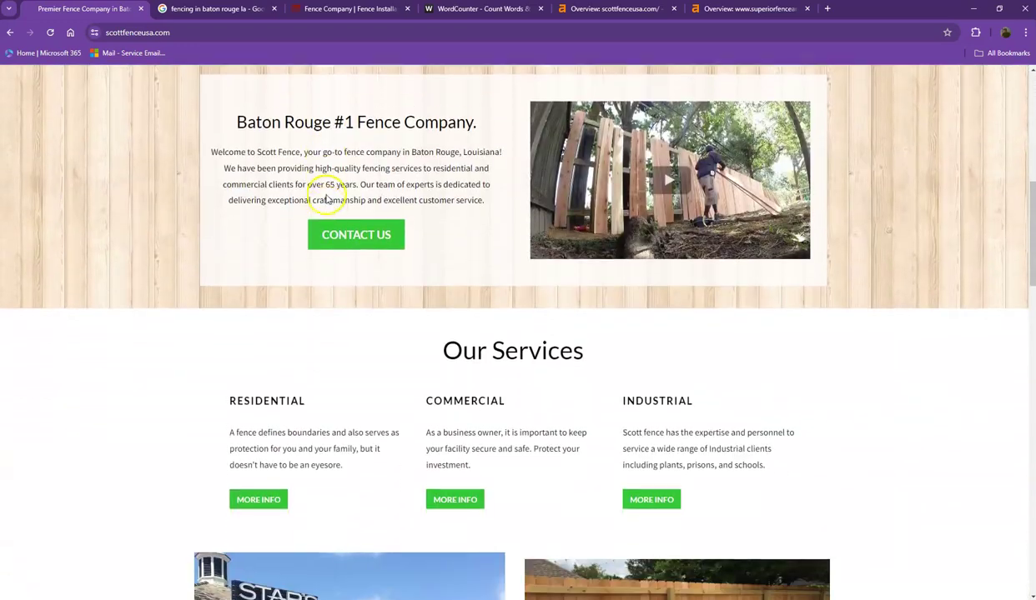
scroll(327, 198, down, 6)
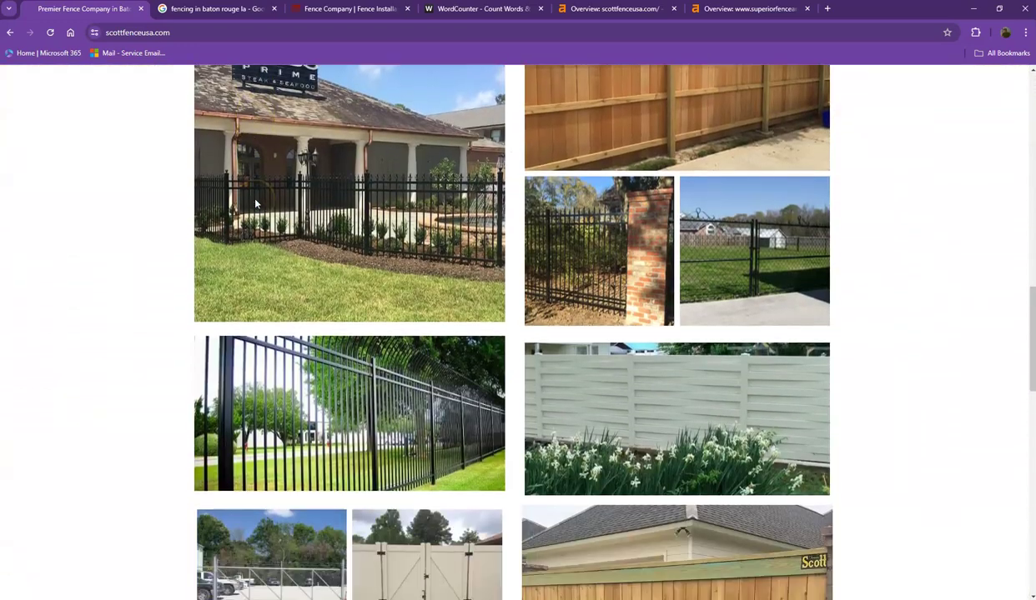
scroll(250, 204, down, 10)
click(277, 265)
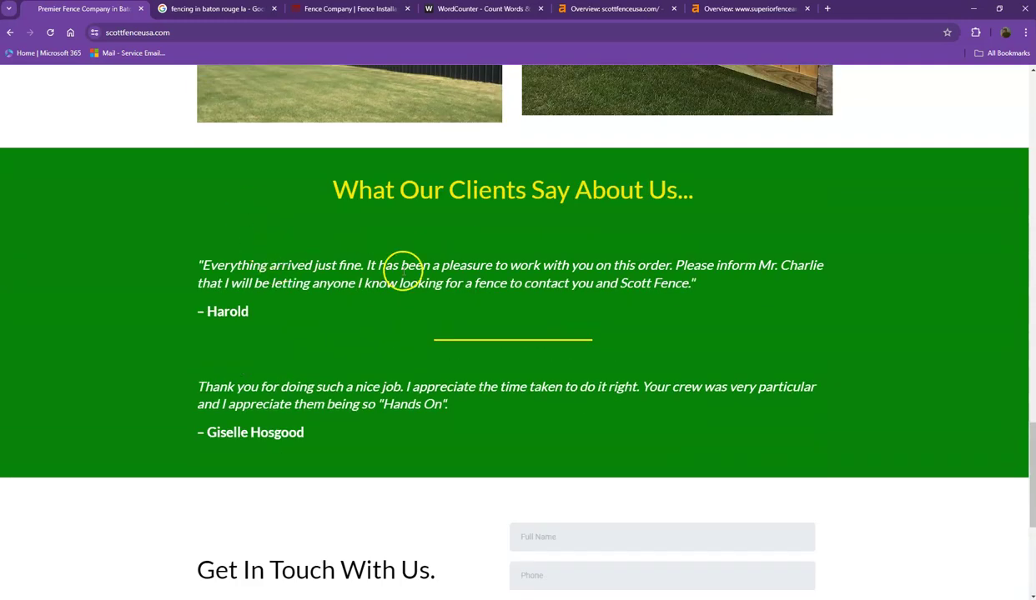
scroll(284, 328, down, 4)
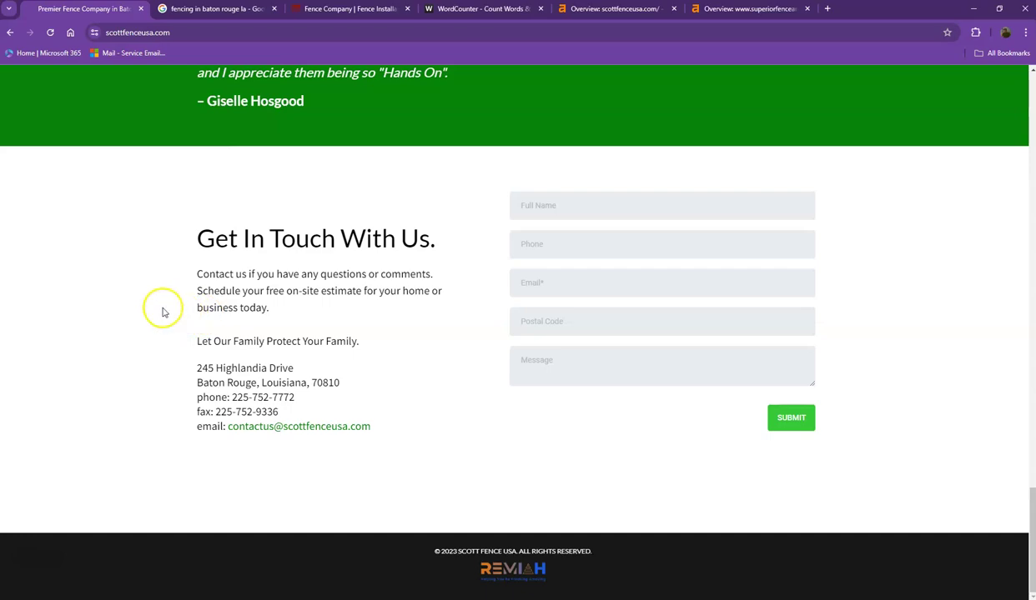
scroll(163, 312, up, 20)
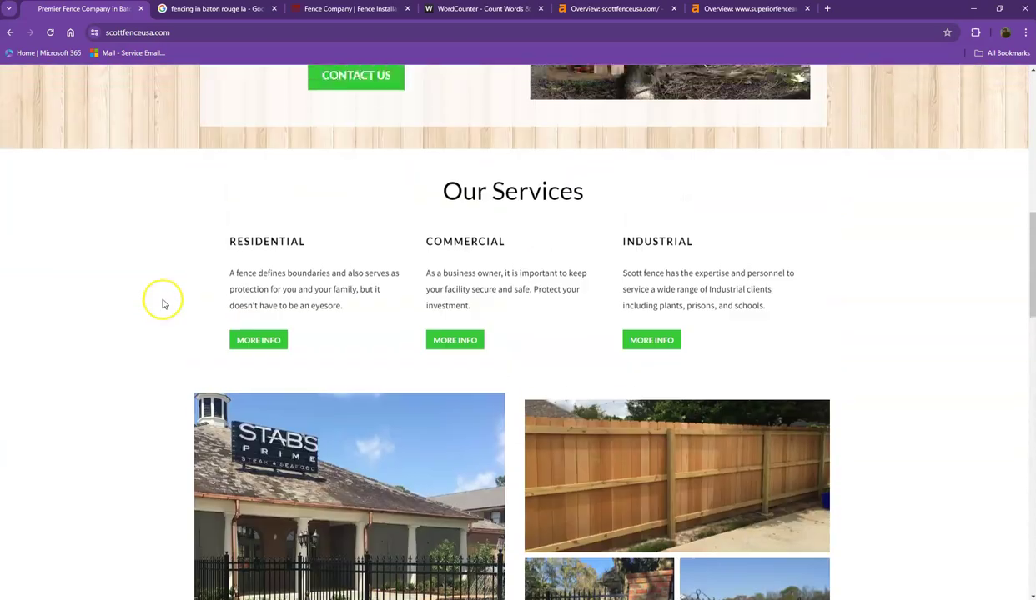
scroll(164, 304, up, 4)
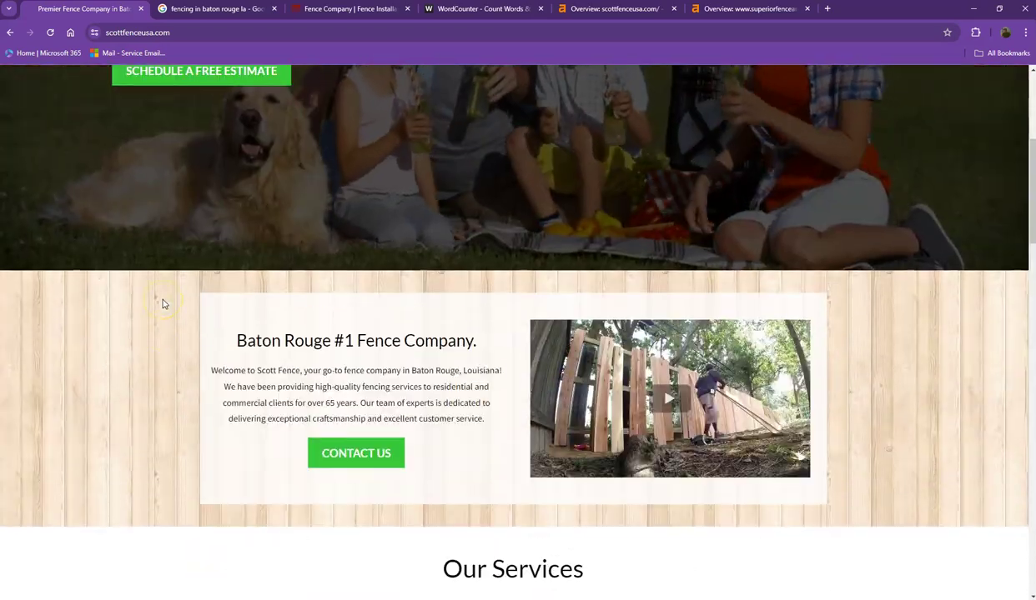
scroll(223, 297, up, 1)
scroll(250, 296, up, 4)
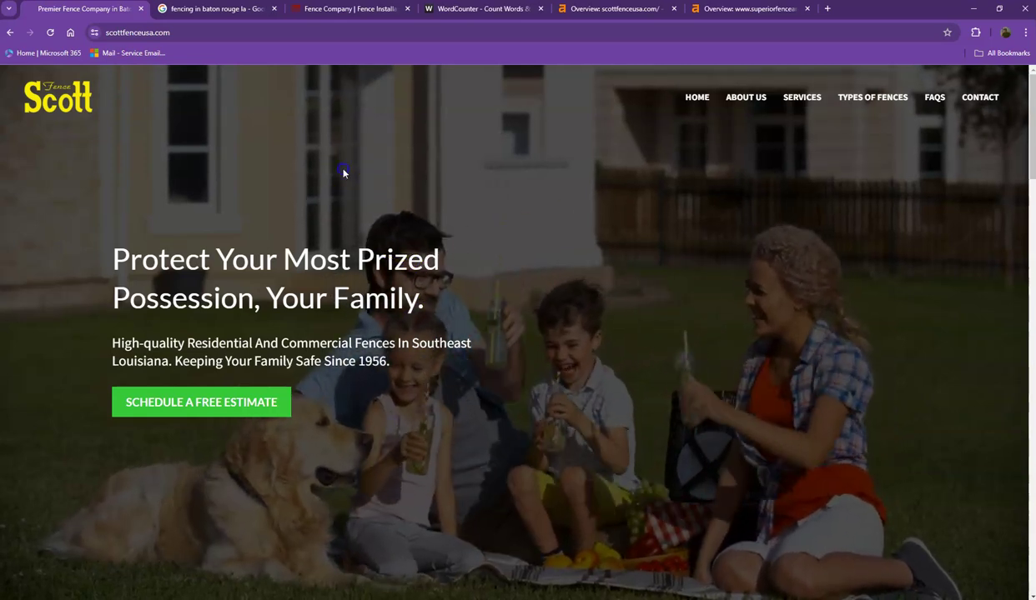
Step: Copy all text of the Scott Fence homepage into WordCounter and check its word count and keyword density
key(ctrl+a)
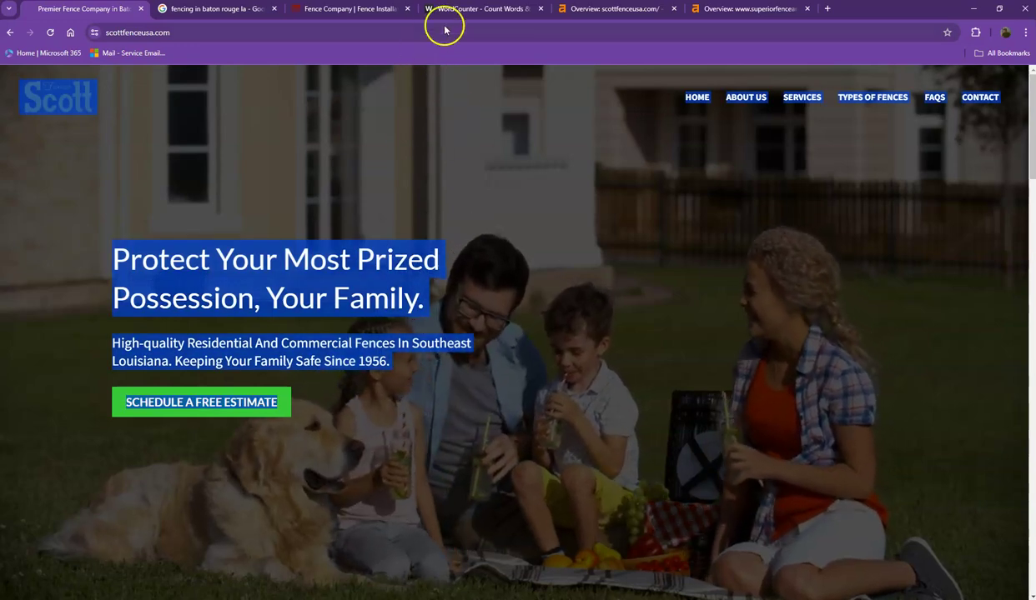
click(457, 10)
key(ctrl+v)
scroll(405, 219, up, 10)
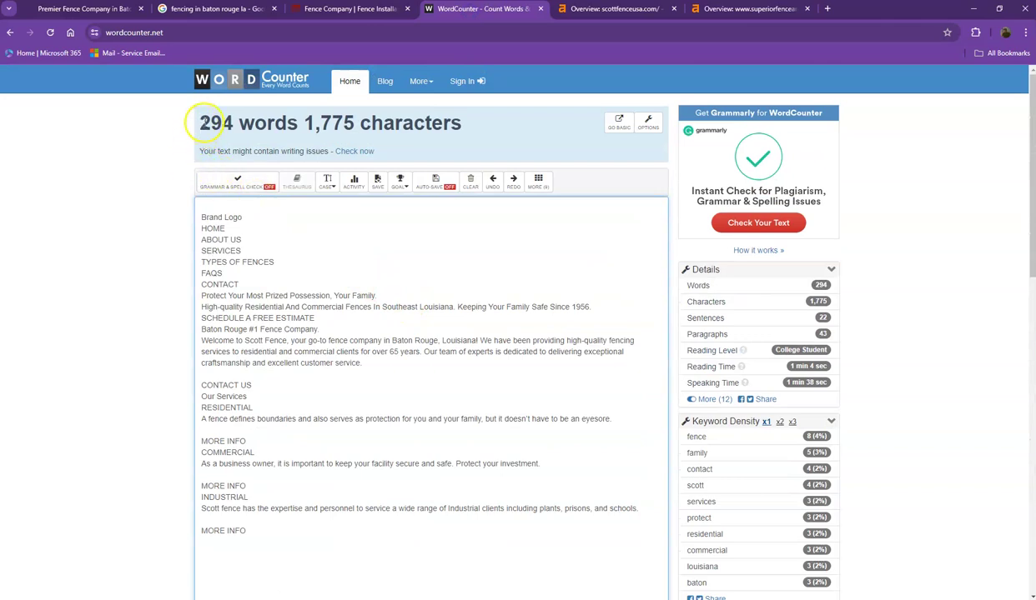
drag(200, 122, 253, 122)
click(300, 117)
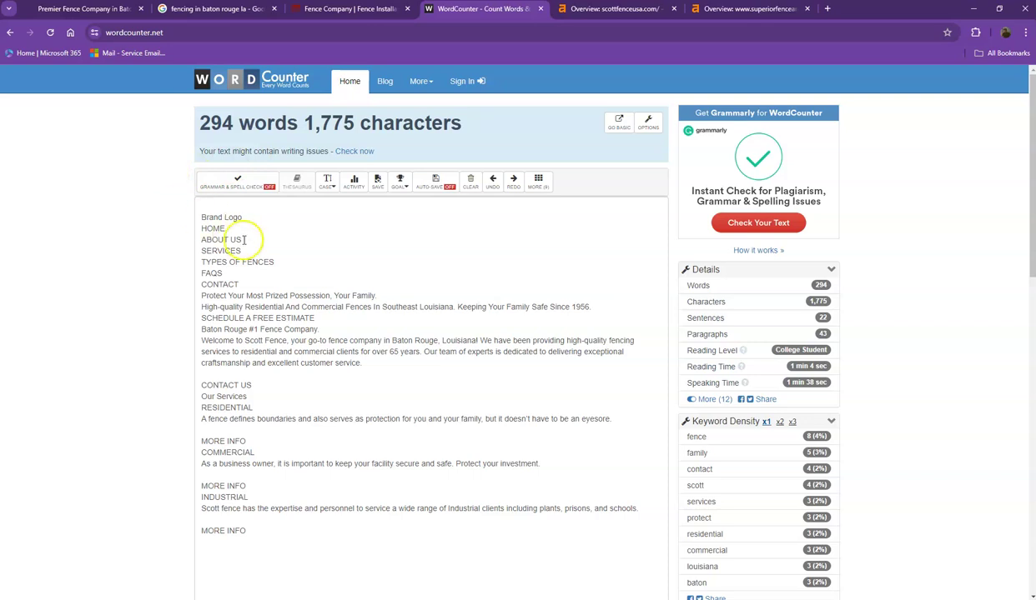
scroll(188, 229, down, 2)
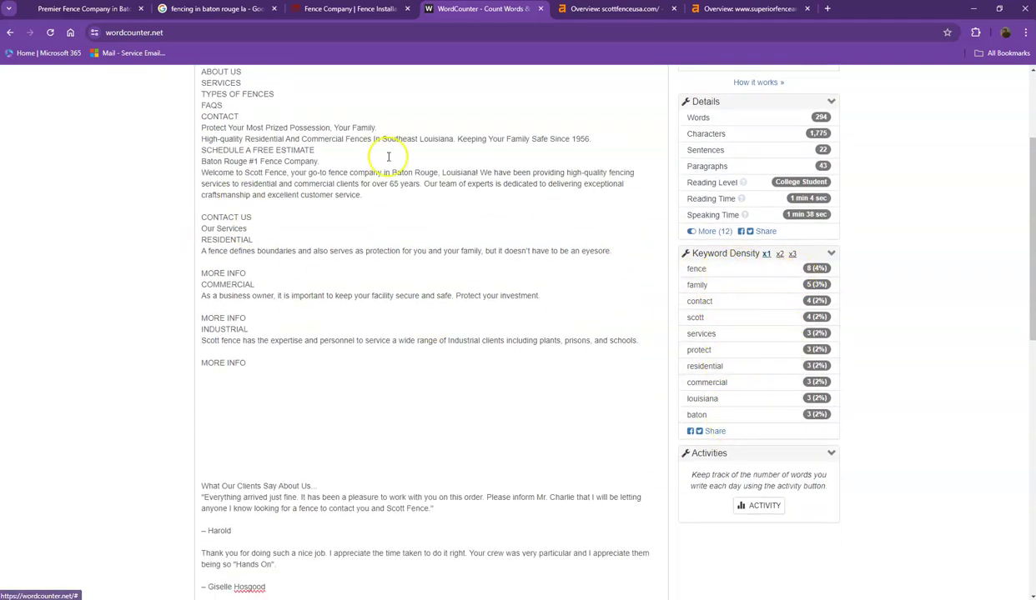
Step: Return to the Scott Fence homepage and re-examine its headline and introductory text
click(83, 10)
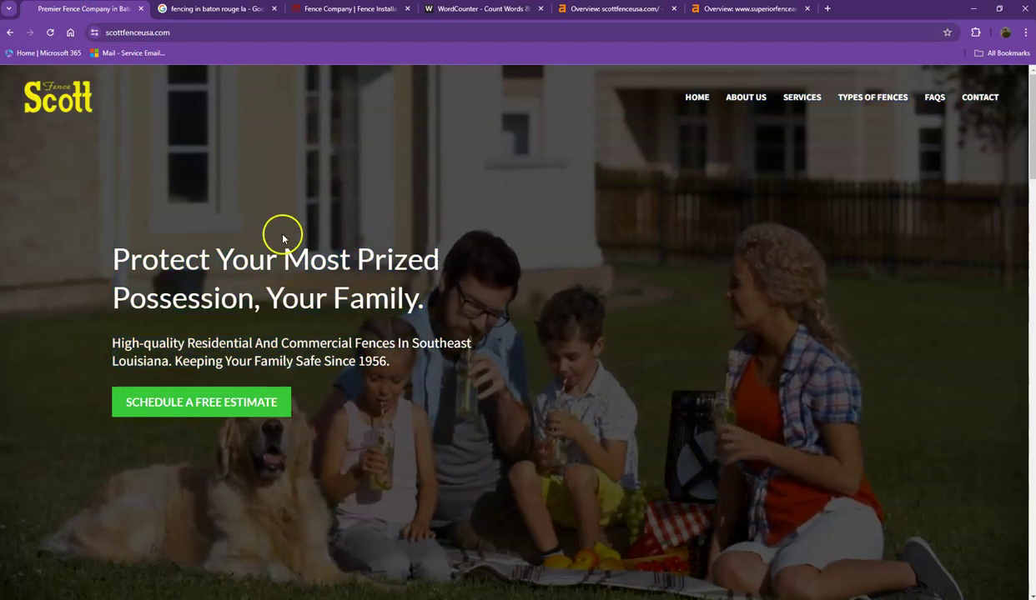
scroll(269, 254, down, 1)
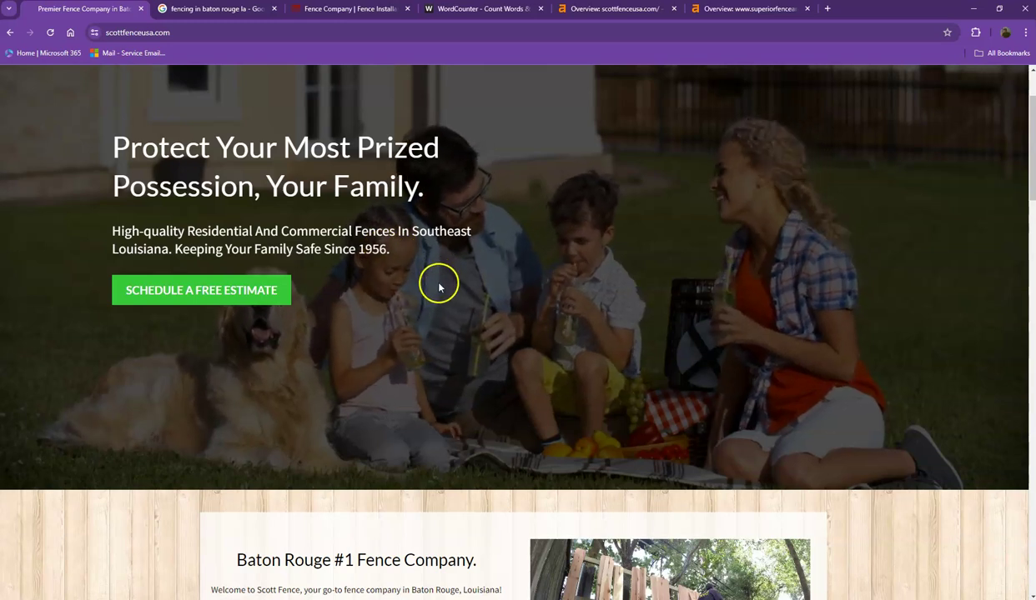
scroll(415, 289, up, 1)
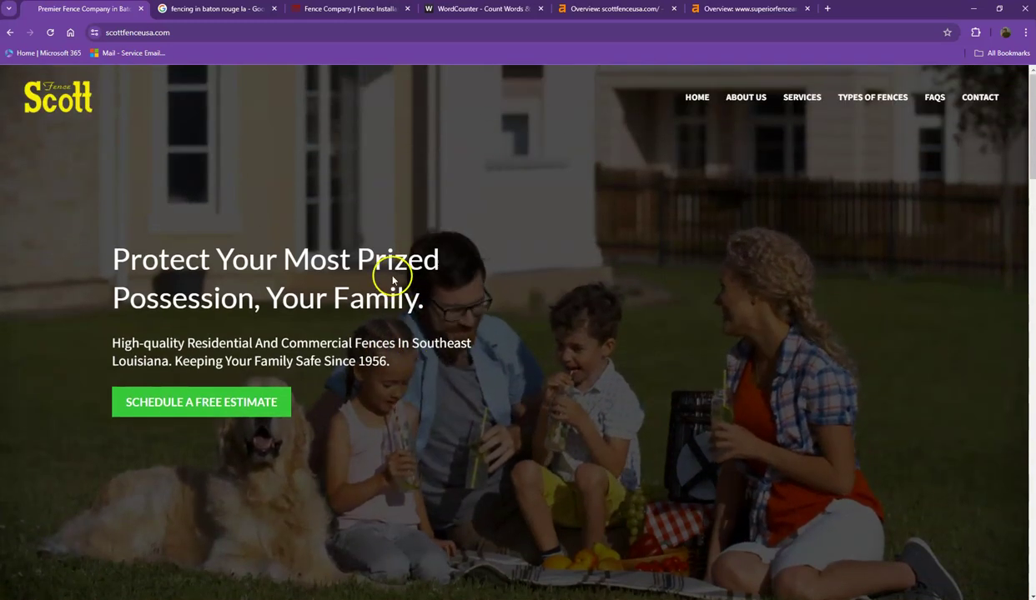
Step: Examine the Google results for "fencing in baton rouge la", covering sponsored ads, the business listings and the organic results
click(204, 10)
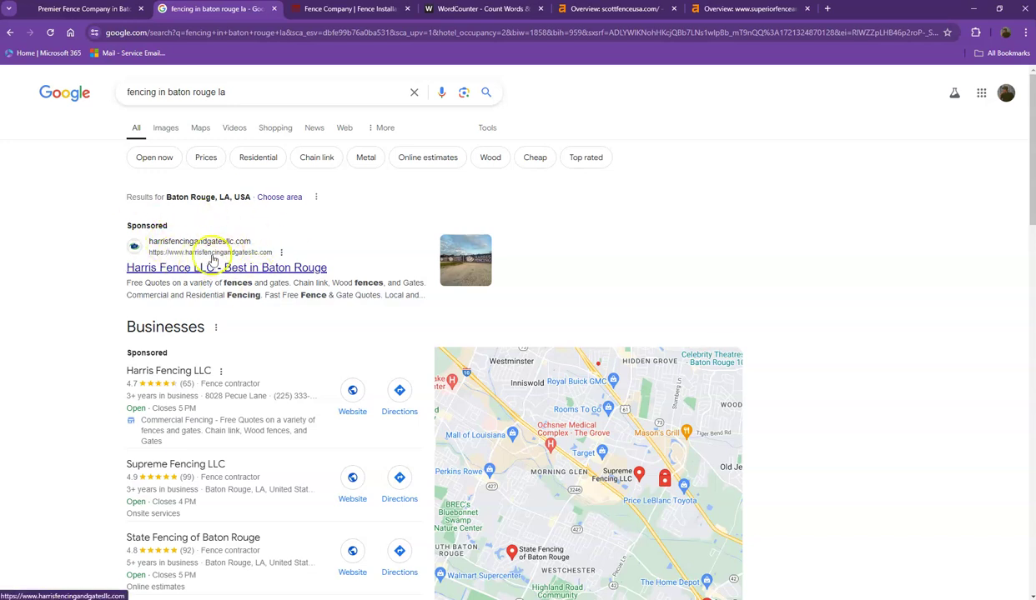
scroll(208, 261, down, 3)
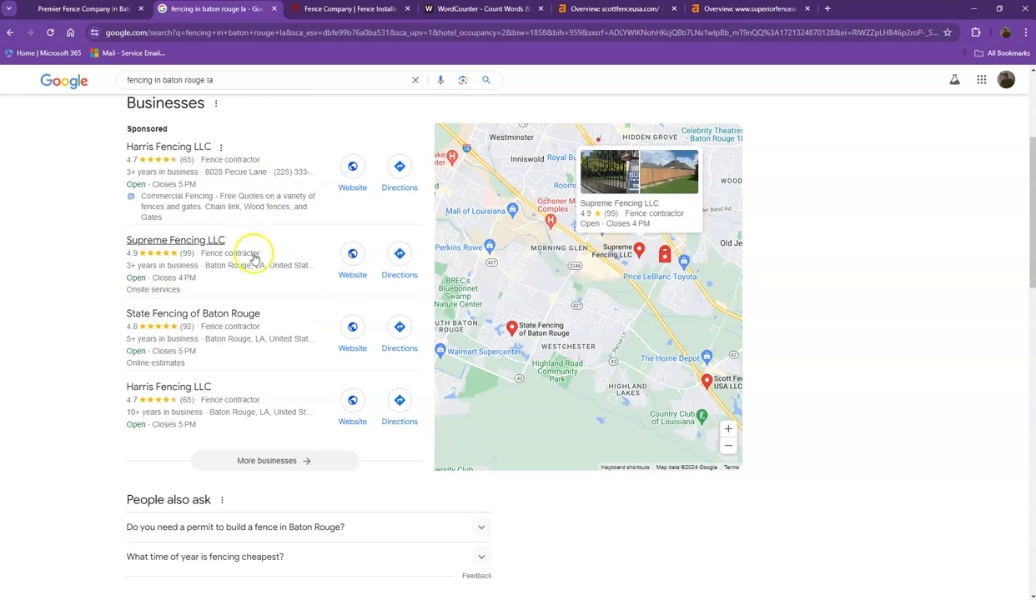
scroll(276, 252, down, 2)
scroll(279, 248, up, 2)
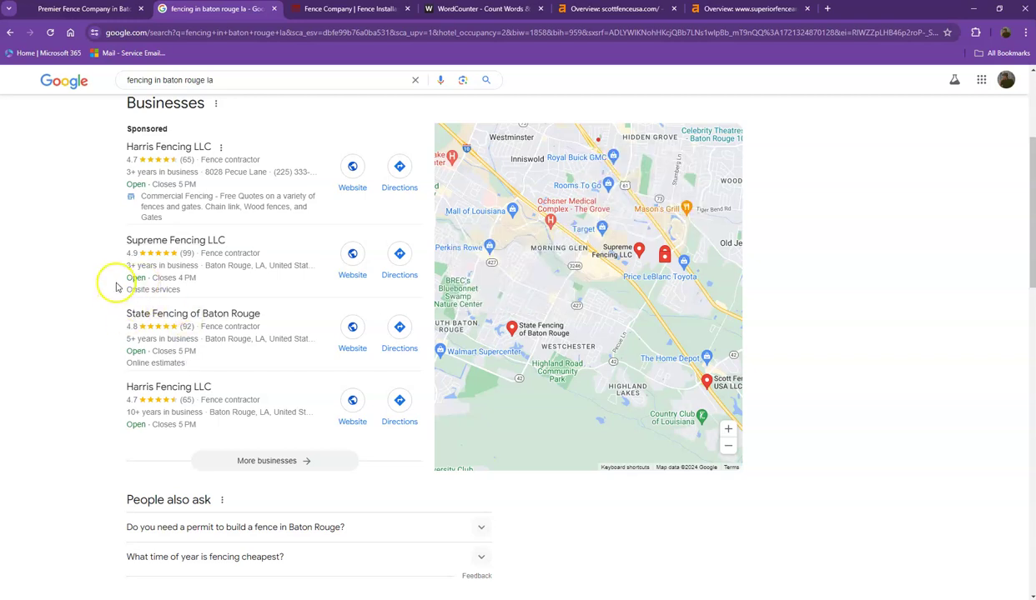
scroll(119, 278, down, 3)
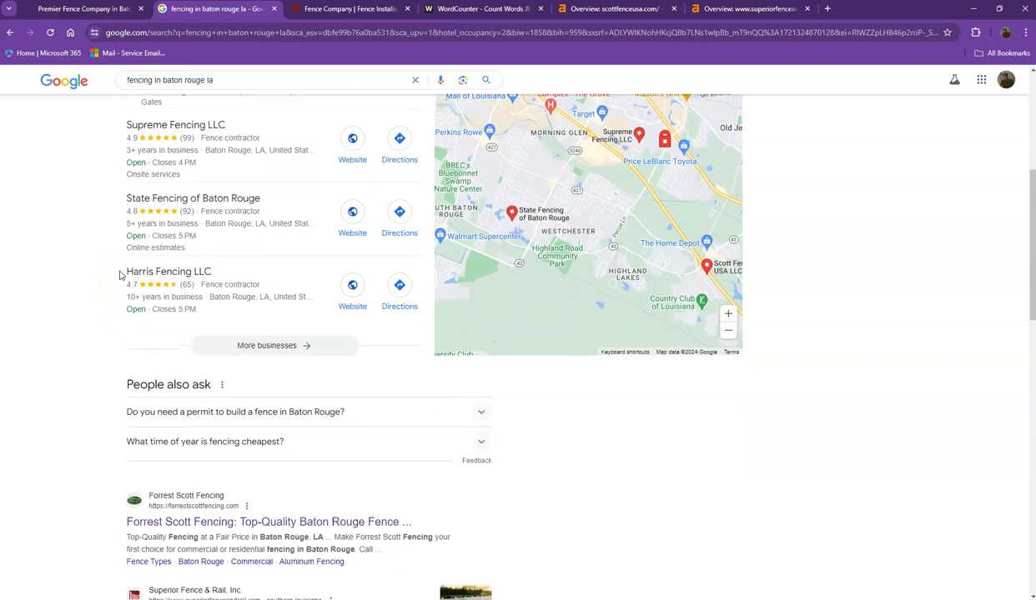
scroll(120, 276, down, 2)
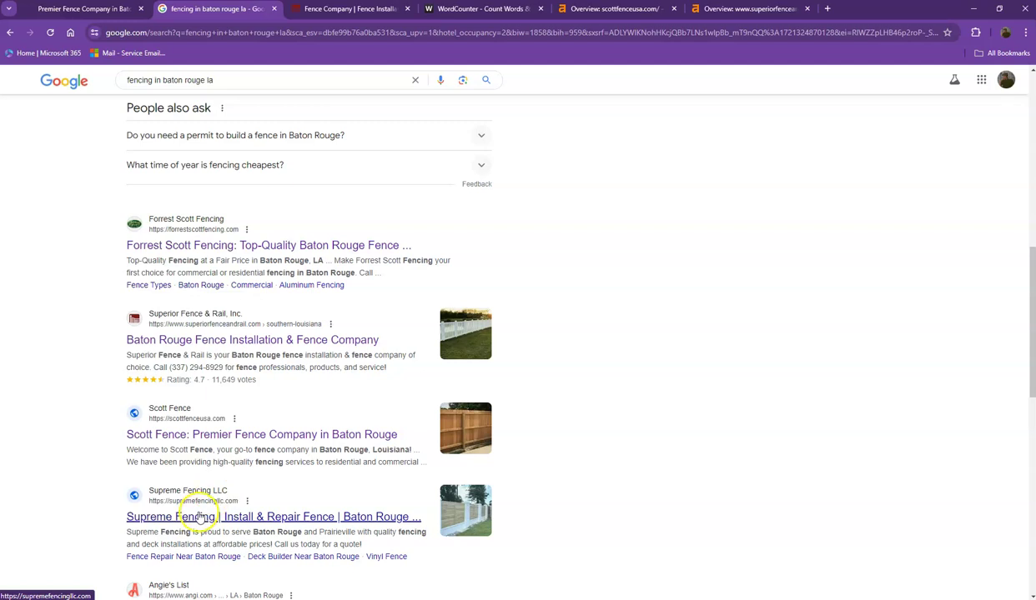
scroll(199, 519, down, 1)
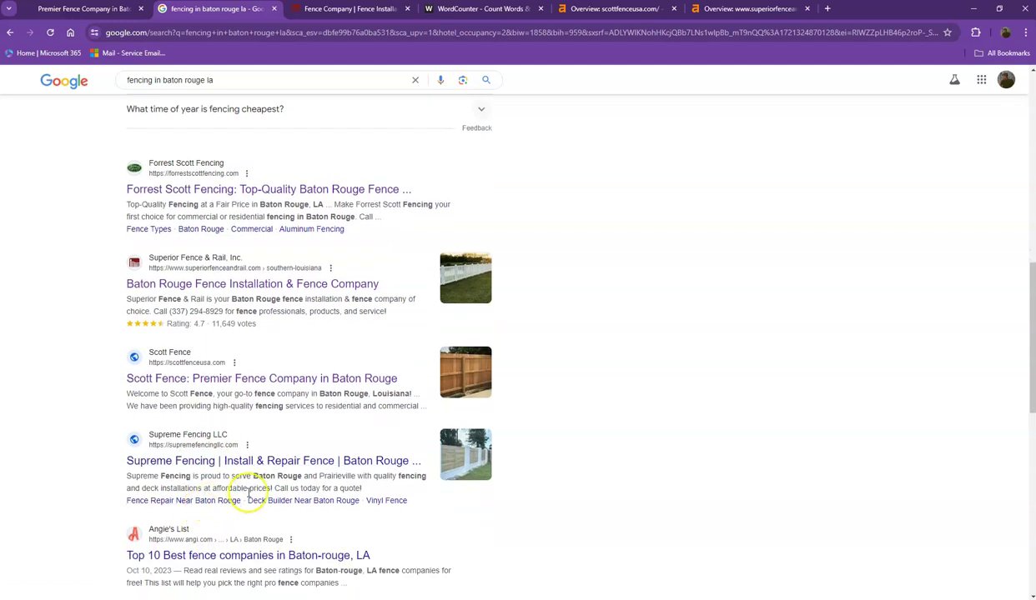
scroll(252, 494, up, 2)
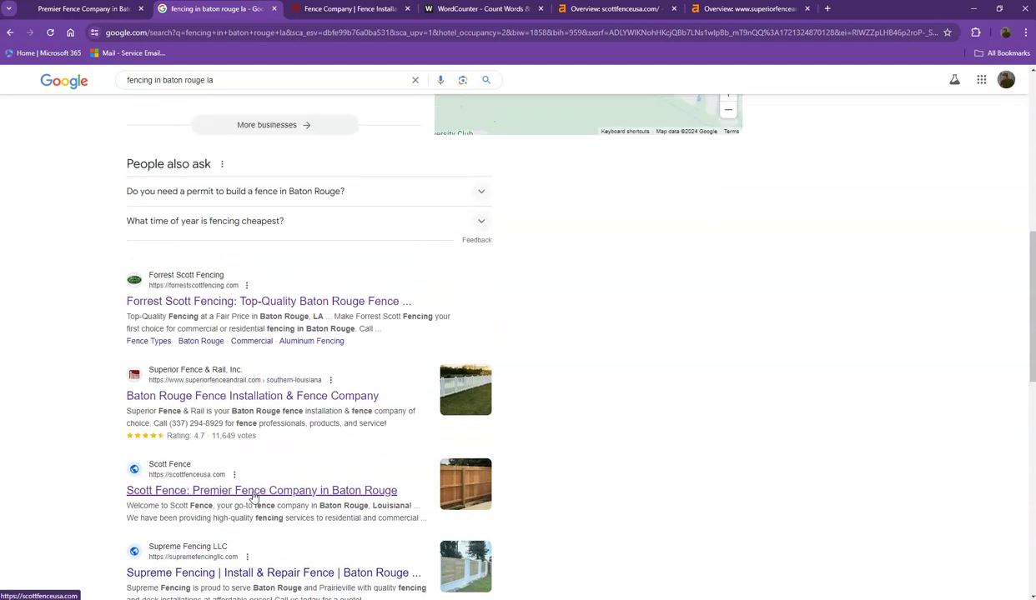
scroll(254, 496, down, 1)
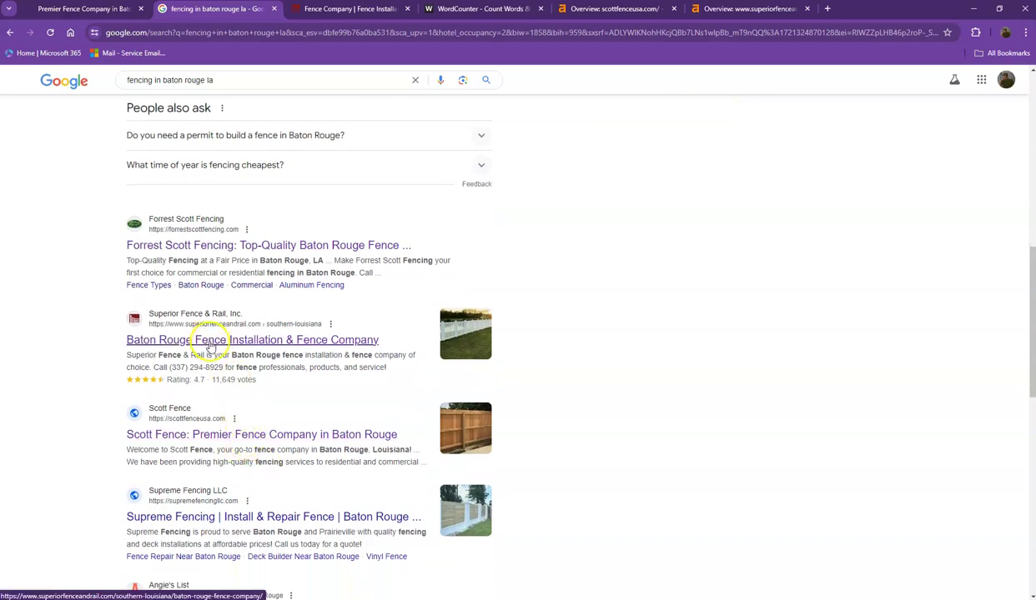
Step: Review the content of the Superior Fence & Rail homepage down the page
click(342, 10)
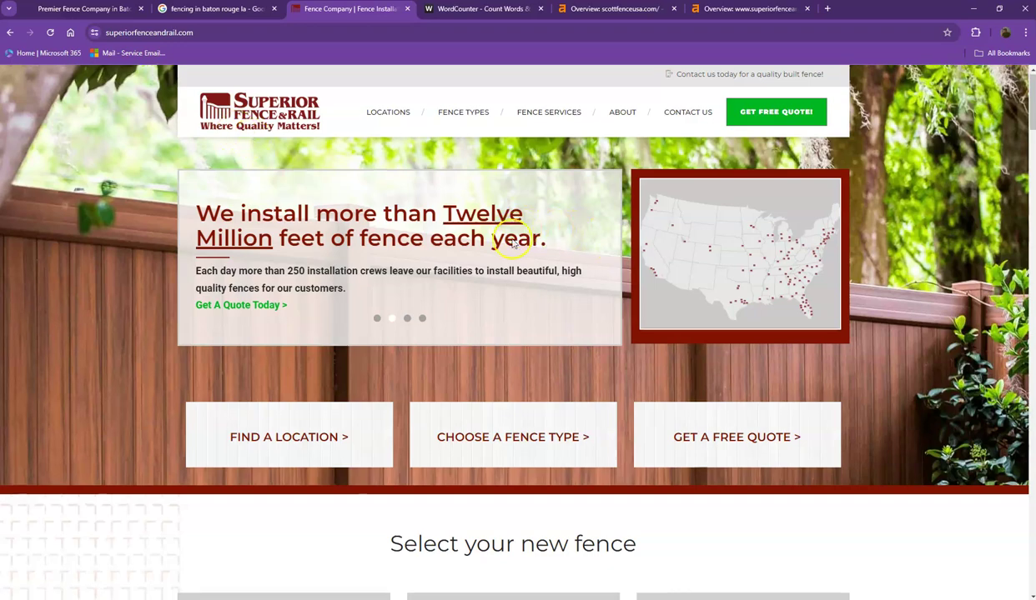
scroll(508, 234, down, 5)
scroll(498, 244, down, 10)
scroll(421, 271, down, 8)
scroll(329, 286, down, 10)
scroll(174, 253, down, 1)
Step: Replace the text in WordCounter with all text of the Superior Fence & Rail homepage and check its word count
key(ctrl+a)
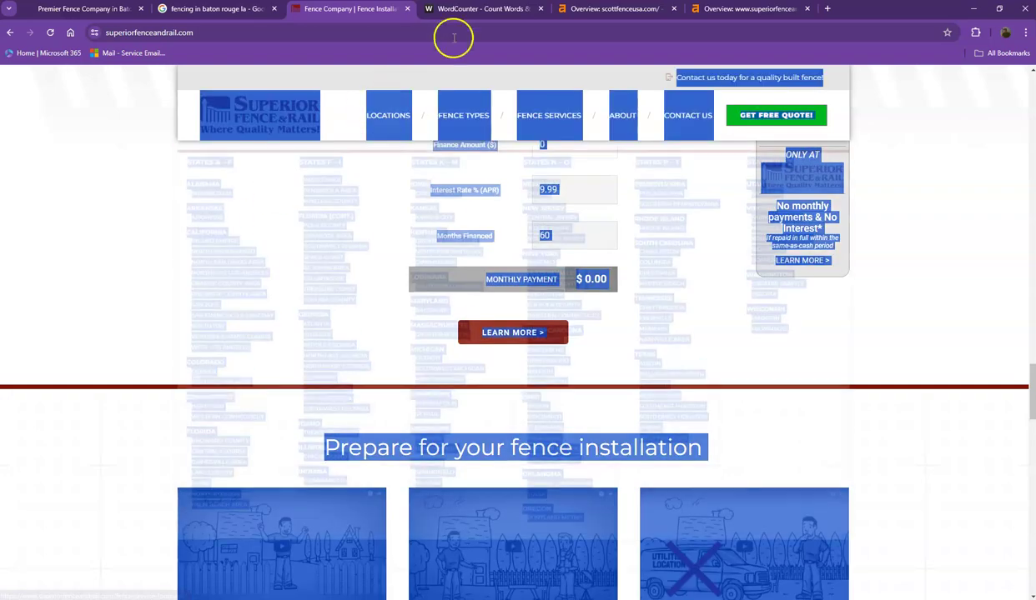
click(481, 10)
click(401, 265)
key(ctrl+a)
key(ctrl+v)
scroll(384, 276, up, 20)
scroll(370, 282, up, 20)
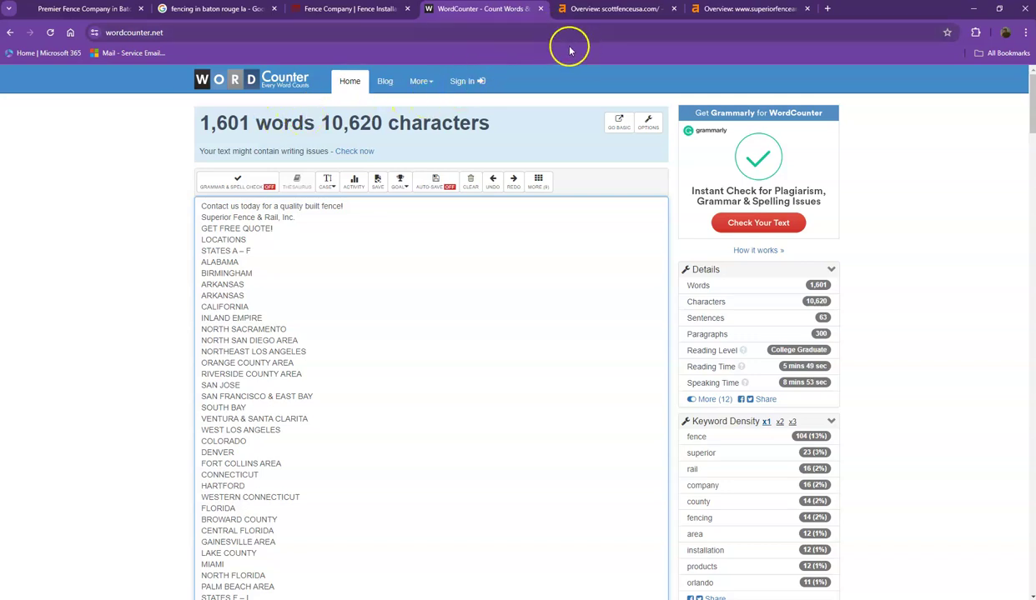
click(605, 8)
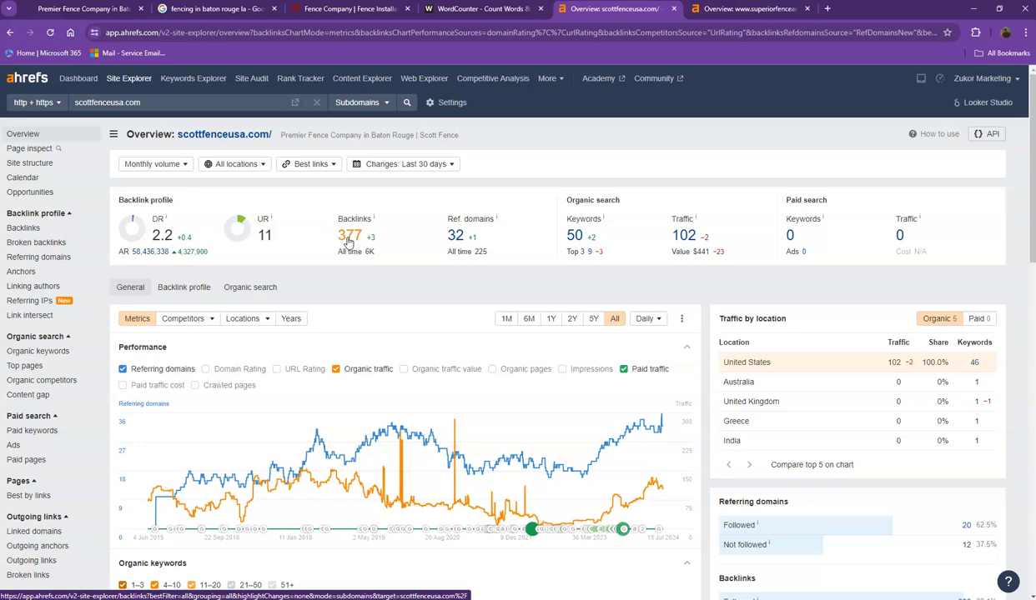
click(738, 11)
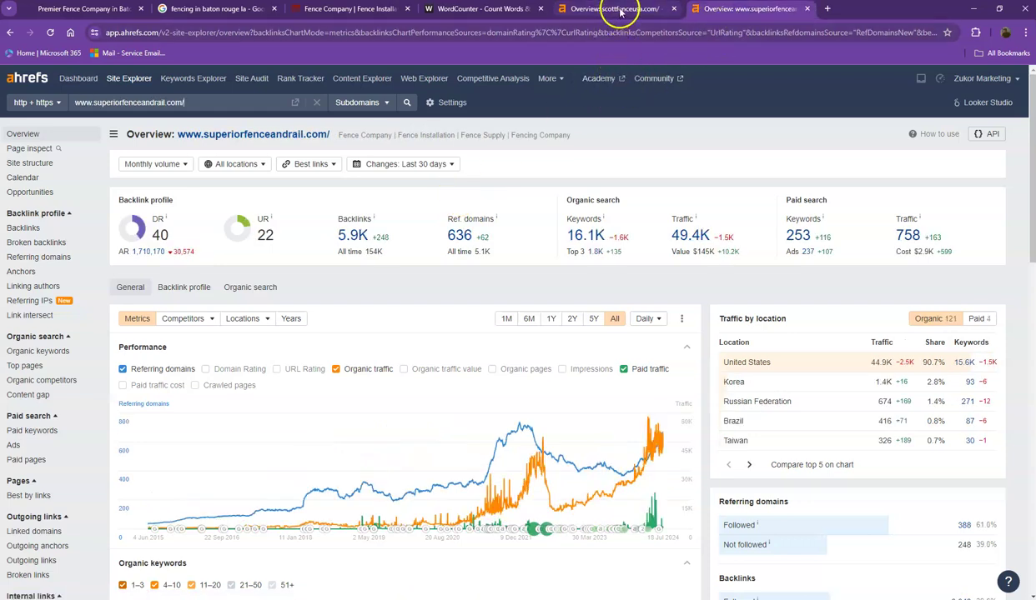
click(617, 10)
click(706, 8)
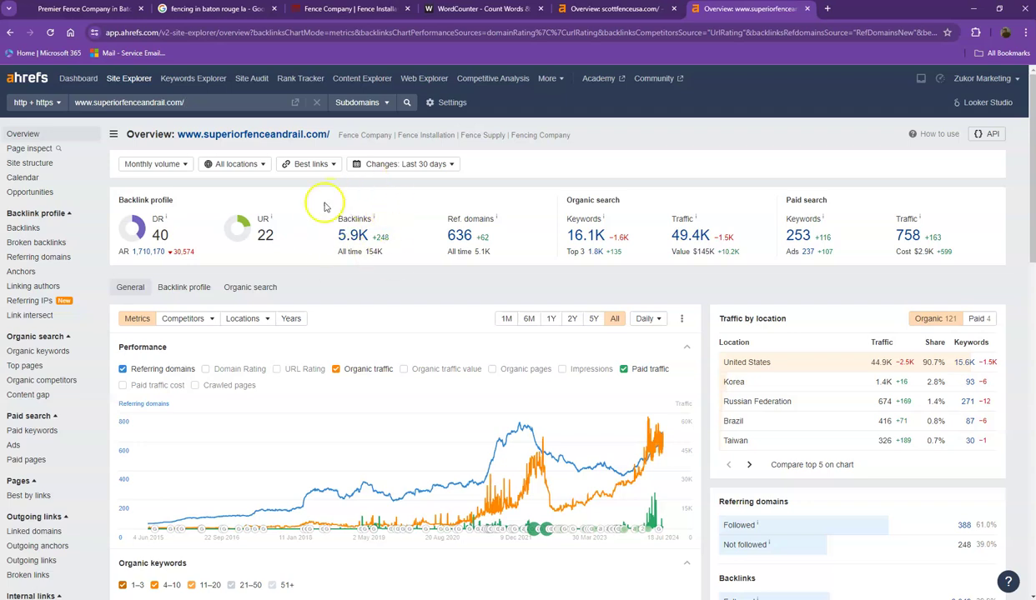
click(609, 10)
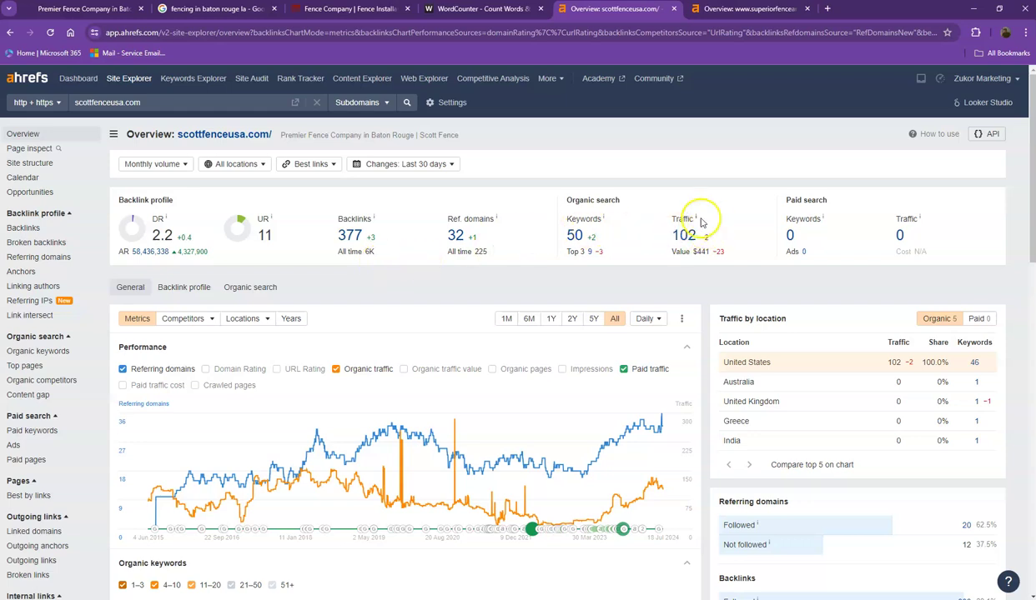
click(721, 10)
right_click(454, 233)
click(483, 240)
right_click(584, 237)
click(608, 248)
click(732, 9)
click(830, 10)
click(724, 10)
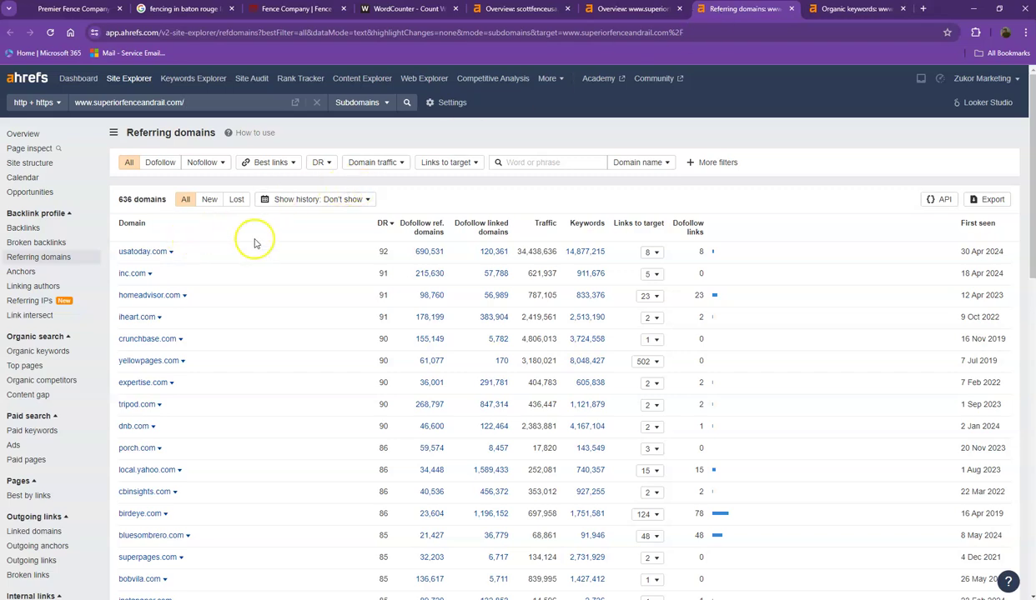
scroll(268, 241, down, 10)
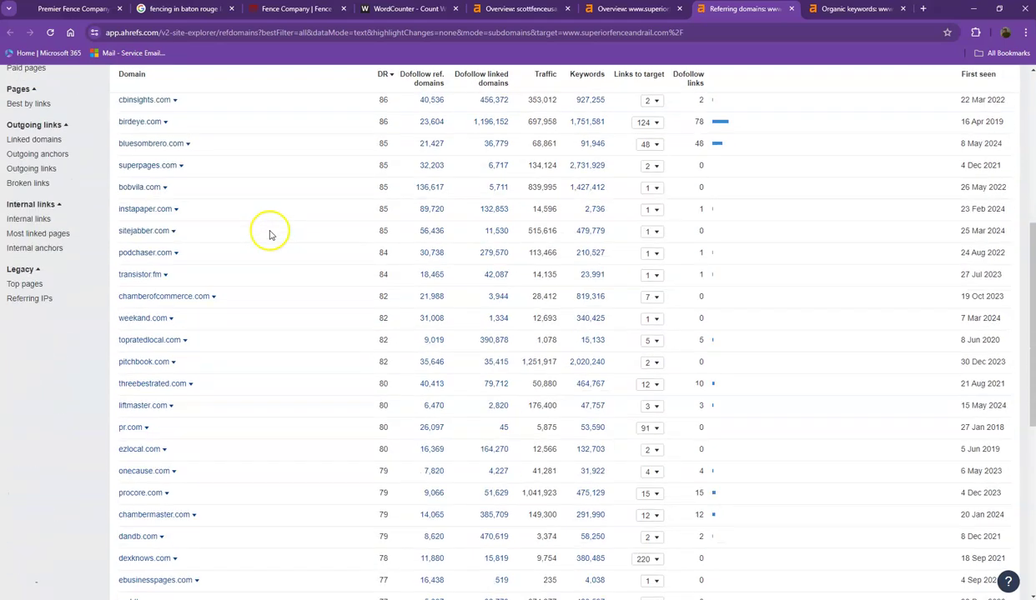
scroll(269, 239, down, 3)
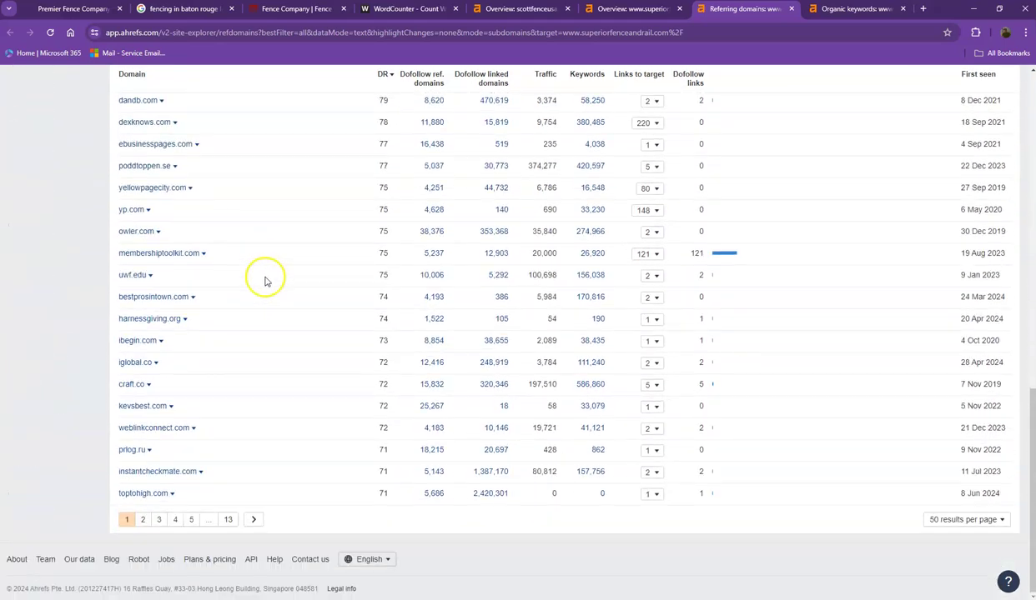
click(146, 522)
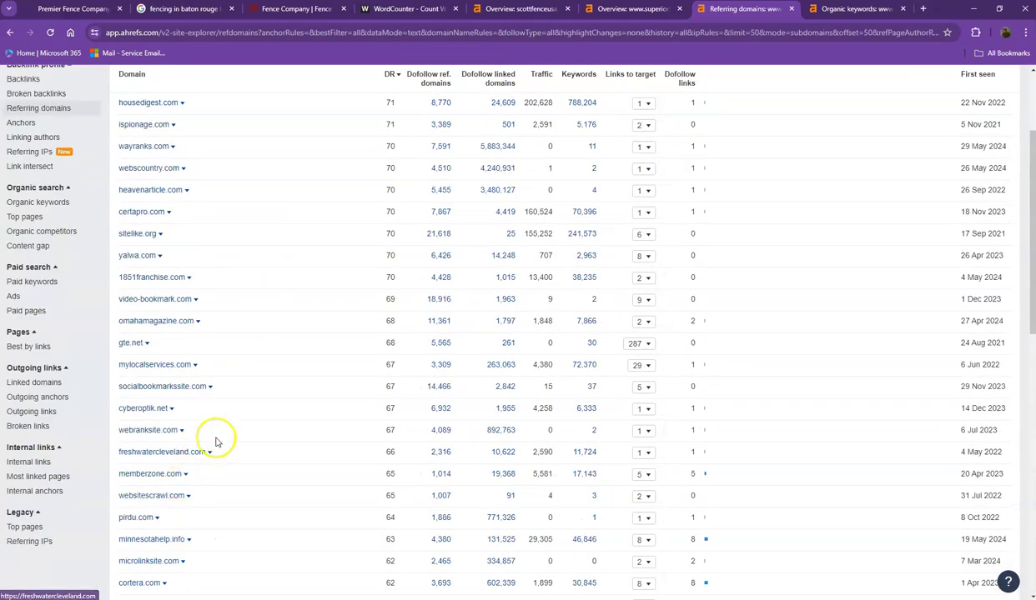
scroll(236, 425, down, 2)
scroll(236, 425, down, 6)
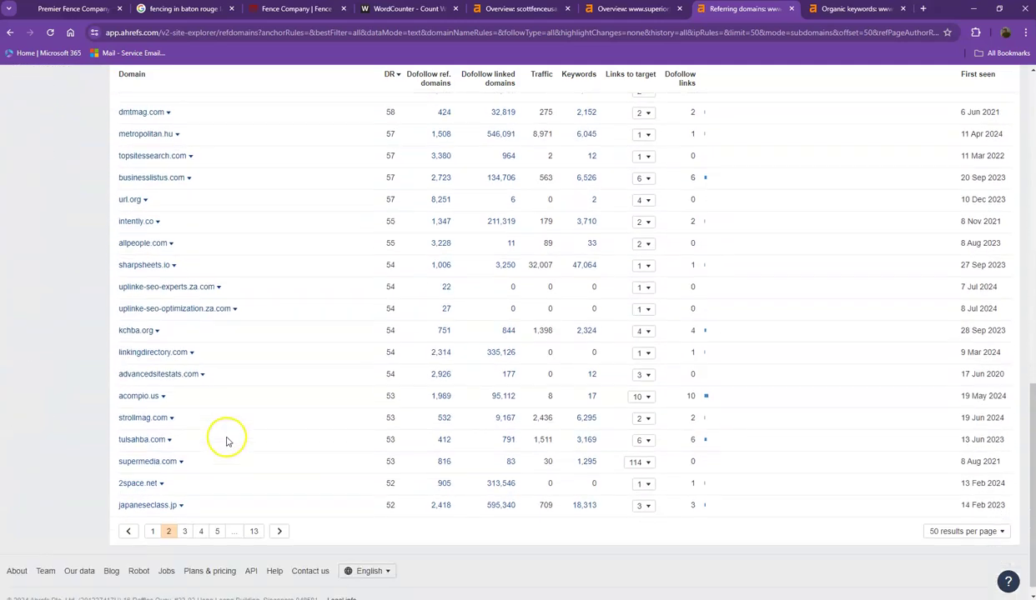
click(187, 521)
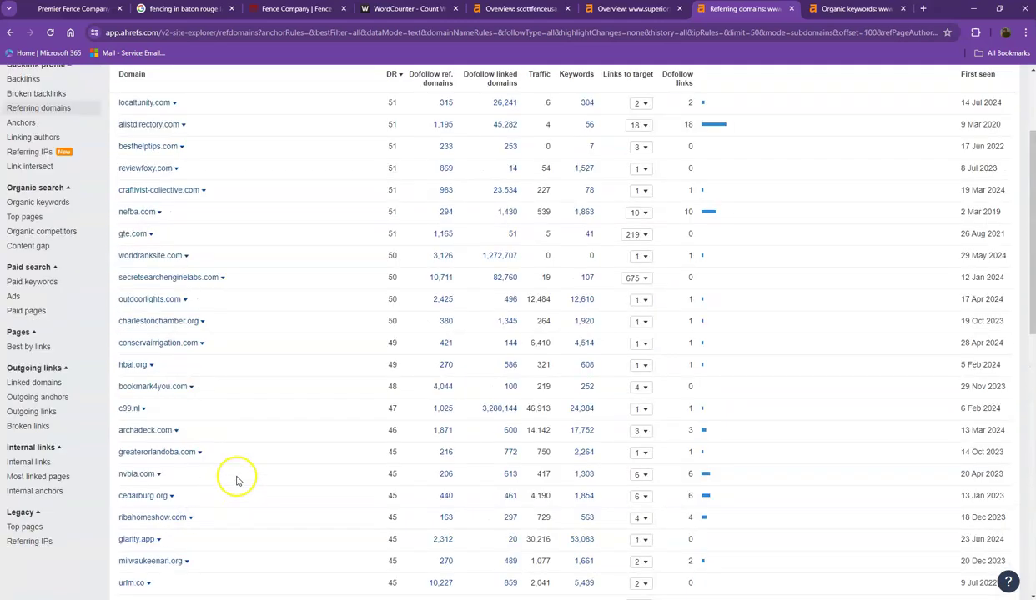
scroll(236, 479, down, 4)
click(838, 9)
scroll(292, 259, down, 6)
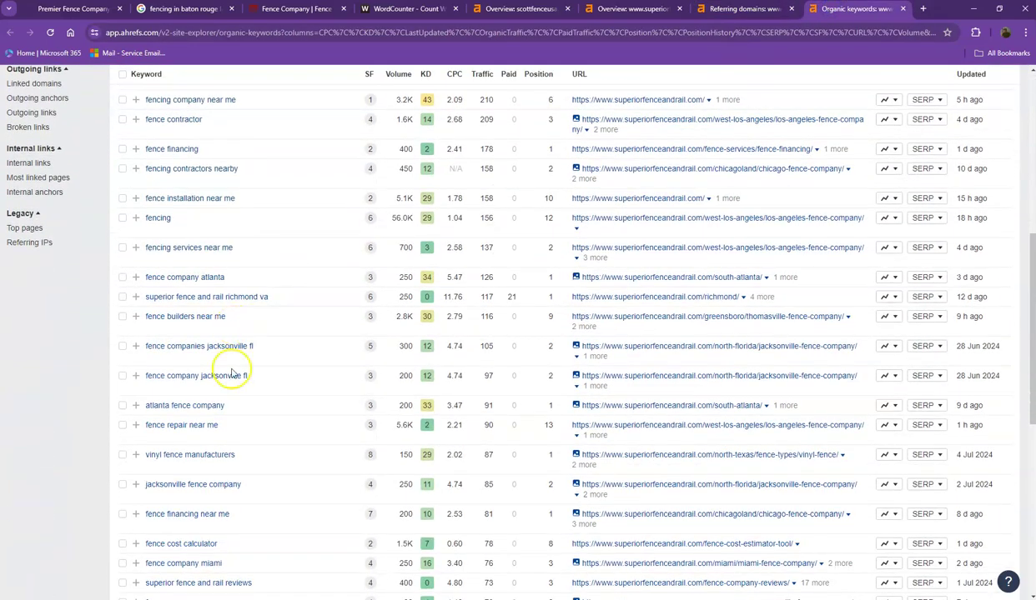
scroll(208, 401, down, 4)
scroll(166, 527, down, 2)
click(144, 523)
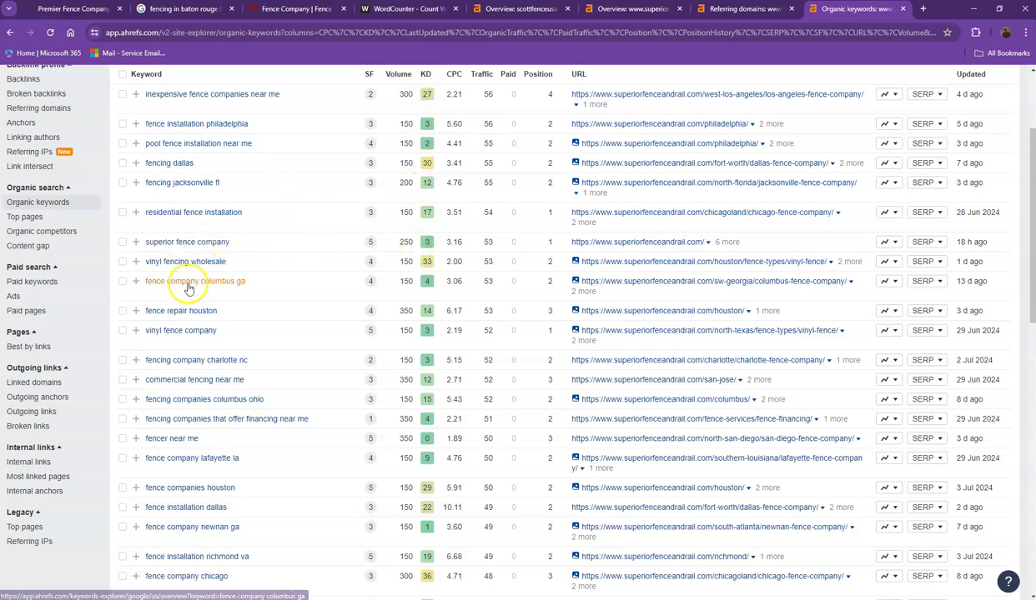
scroll(219, 397, down, 5)
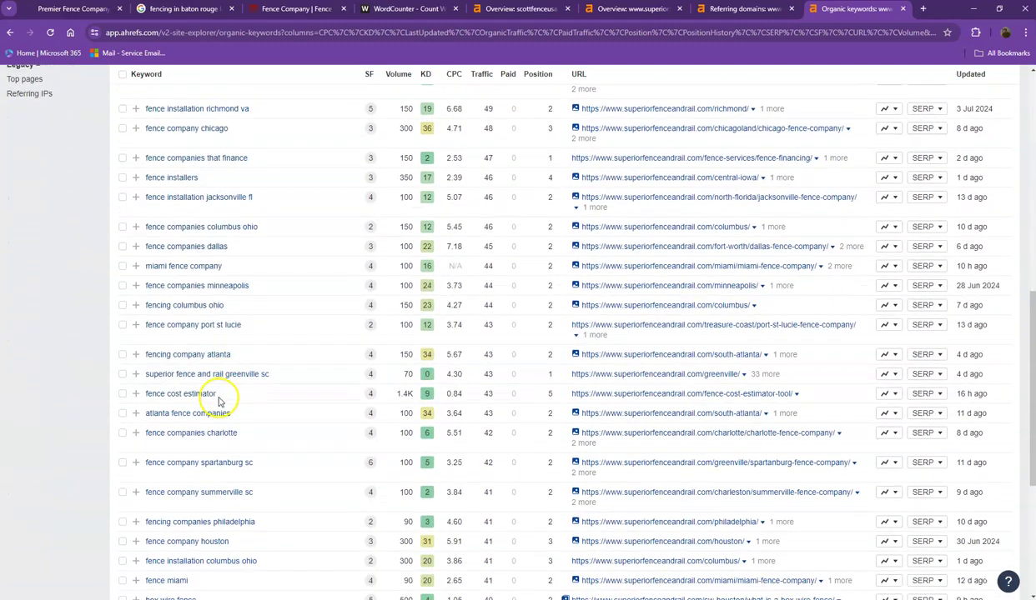
scroll(219, 397, down, 4)
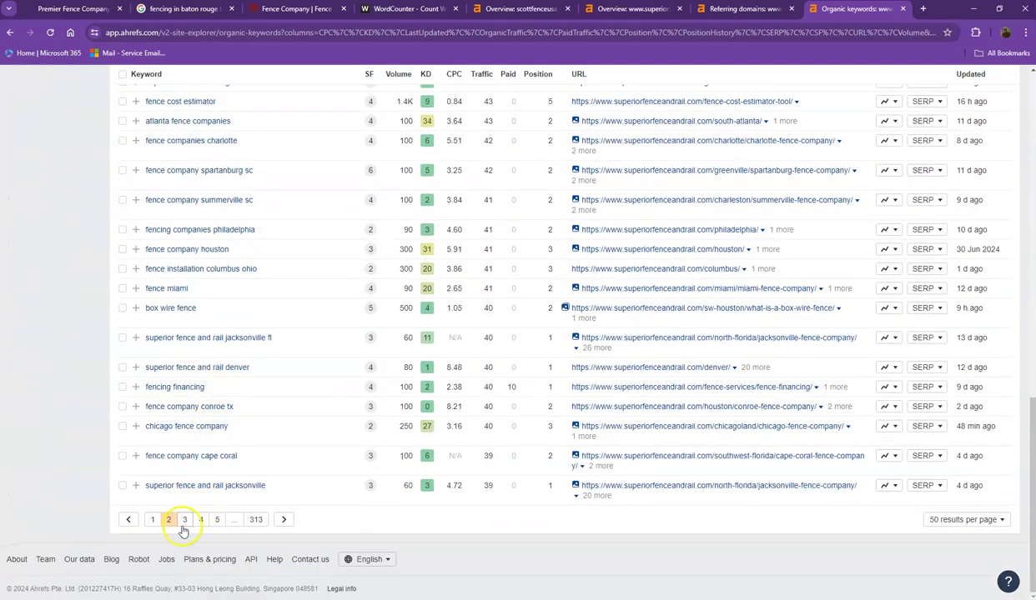
click(184, 520)
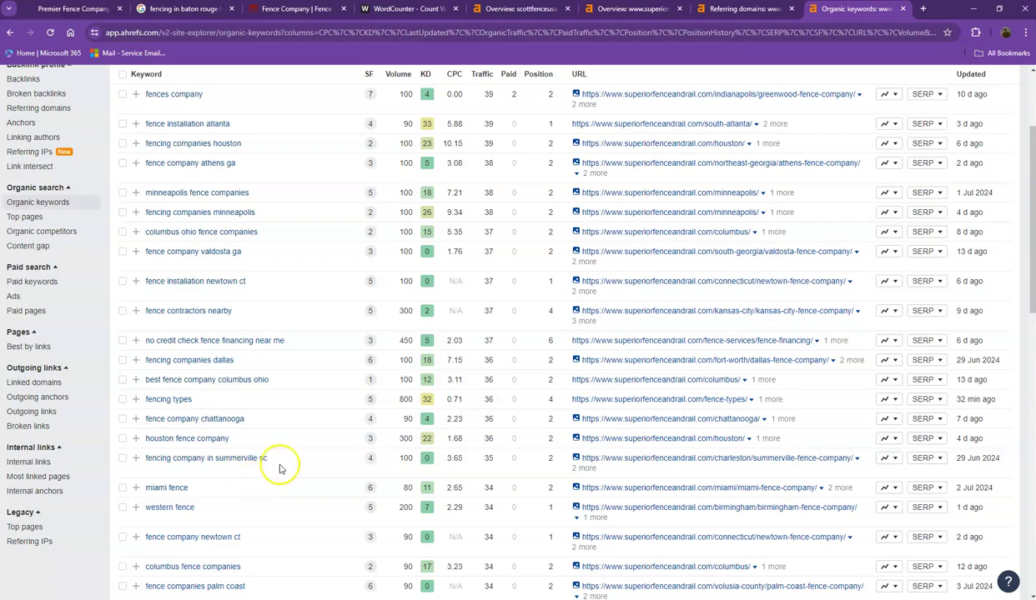
scroll(312, 463, down, 10)
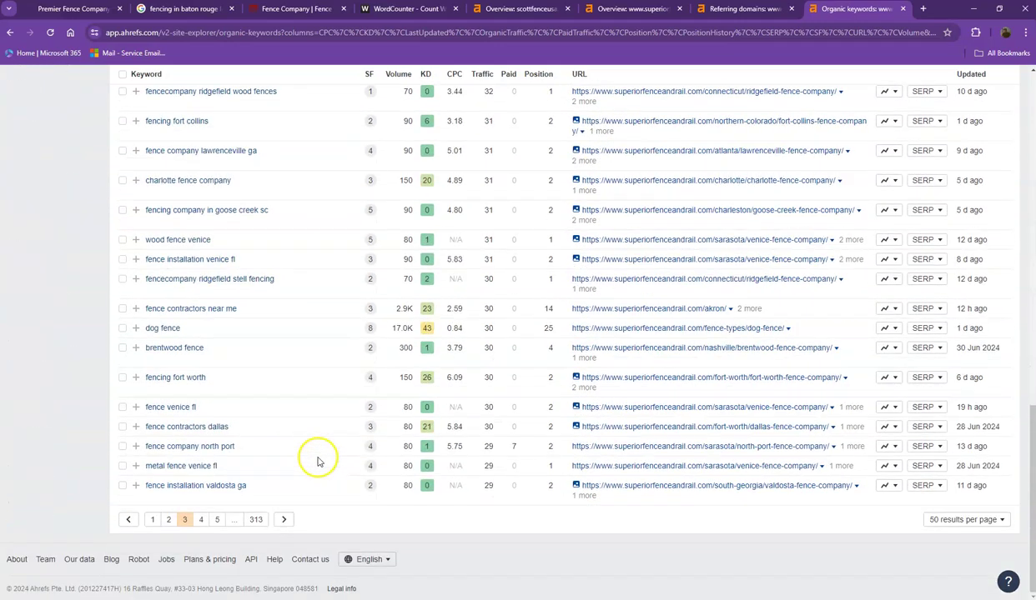
Step: Close the referring domains and organic keywords reports and return to the Scott Fence homepage
click(792, 10)
click(793, 9)
click(100, 9)
Step: Check the file name of the Stab's Prime restaurant fence photo through the image save dialog, without saving it
scroll(371, 254, down, 7)
right_click(611, 196)
click(358, 365)
scroll(350, 354, down, 4)
right_click(360, 306)
click(407, 332)
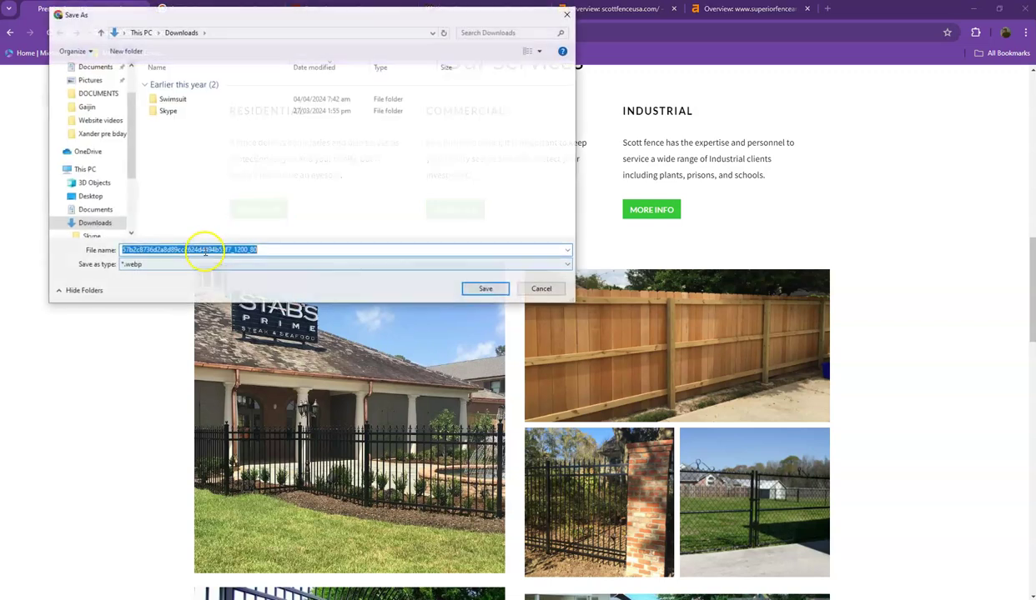
drag(260, 246, 110, 251)
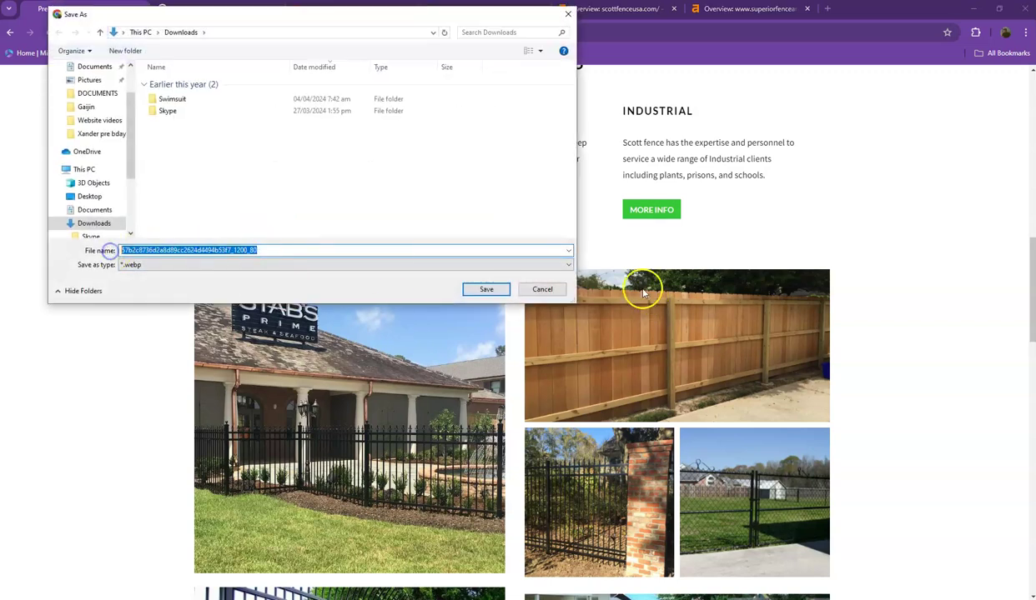
click(544, 290)
Step: Check the file name of the wooden privacy fence photo beside it through the image save dialog, without saving it
right_click(641, 305)
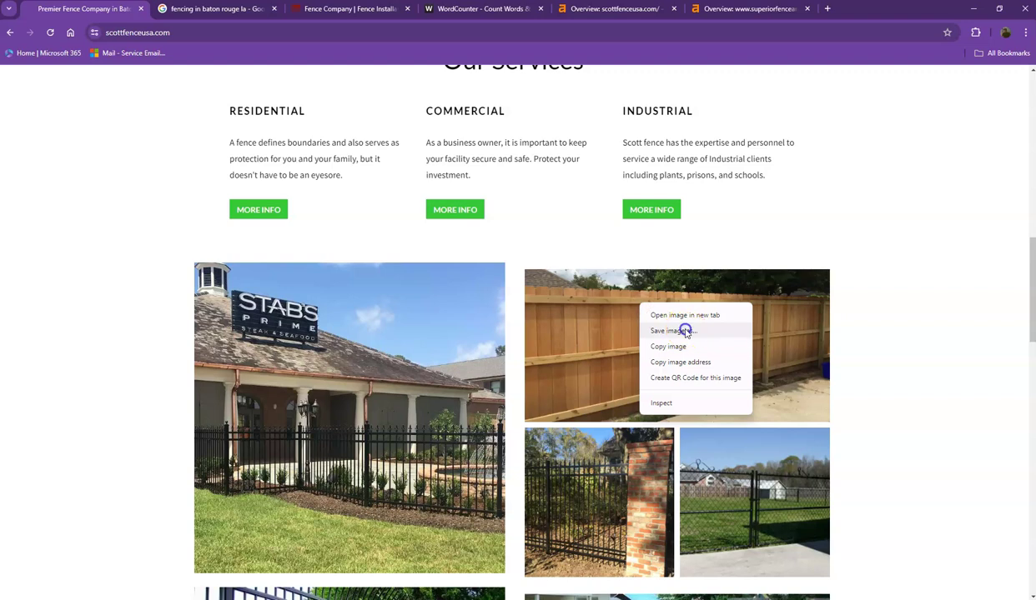
click(685, 332)
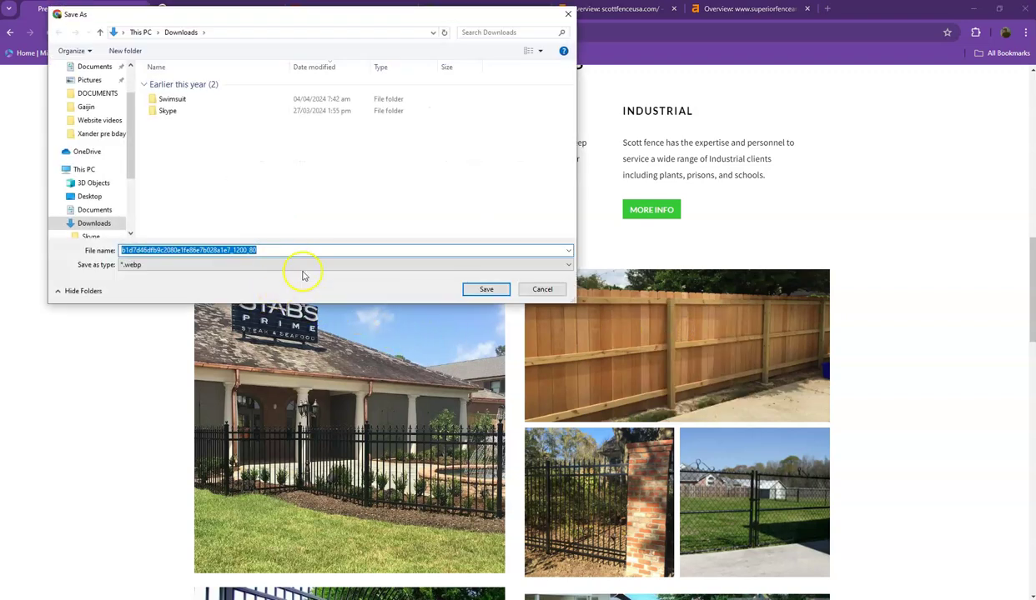
drag(300, 248, 129, 250)
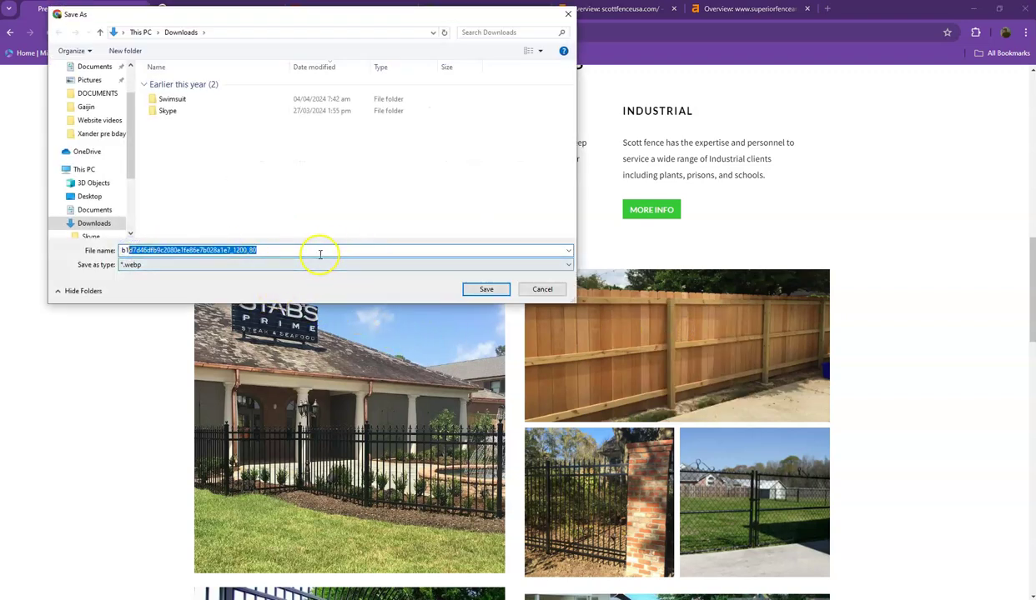
click(319, 254)
click(547, 292)
Step: Replace the text in WordCounter with all text of the Scott Fence homepage and check its word count
scroll(377, 330, down, 7)
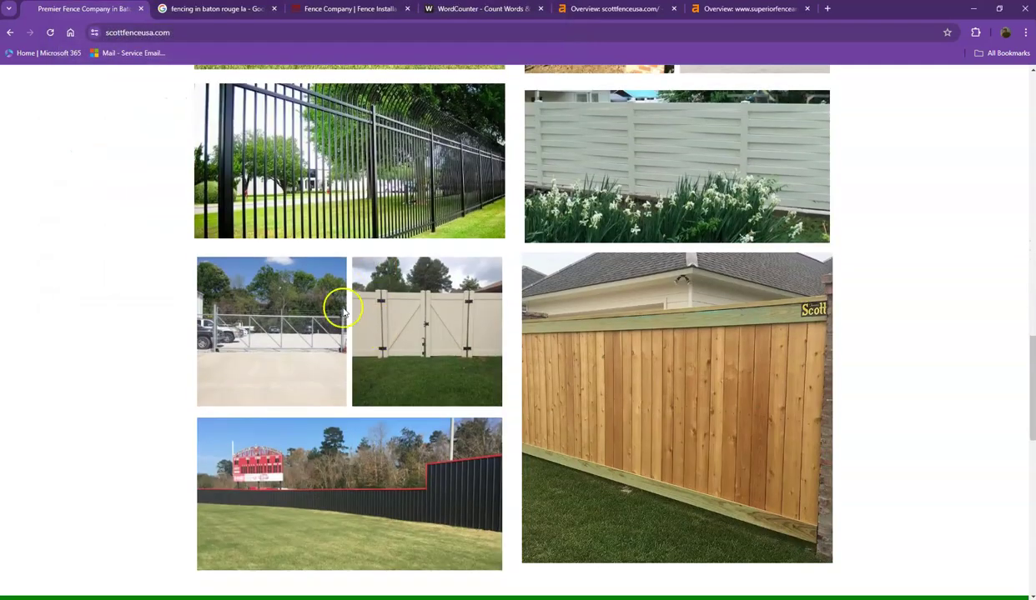
key(ctrl+a)
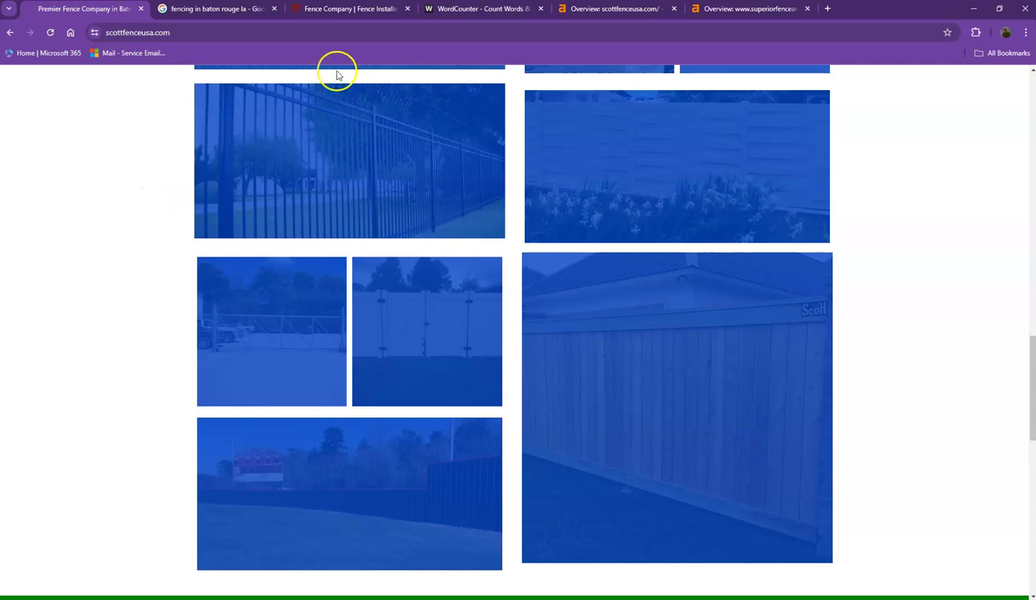
click(447, 10)
key(ctrl+a)
key(ctrl+v)
scroll(340, 231, up, 10)
triple_click(200, 125)
click(206, 122)
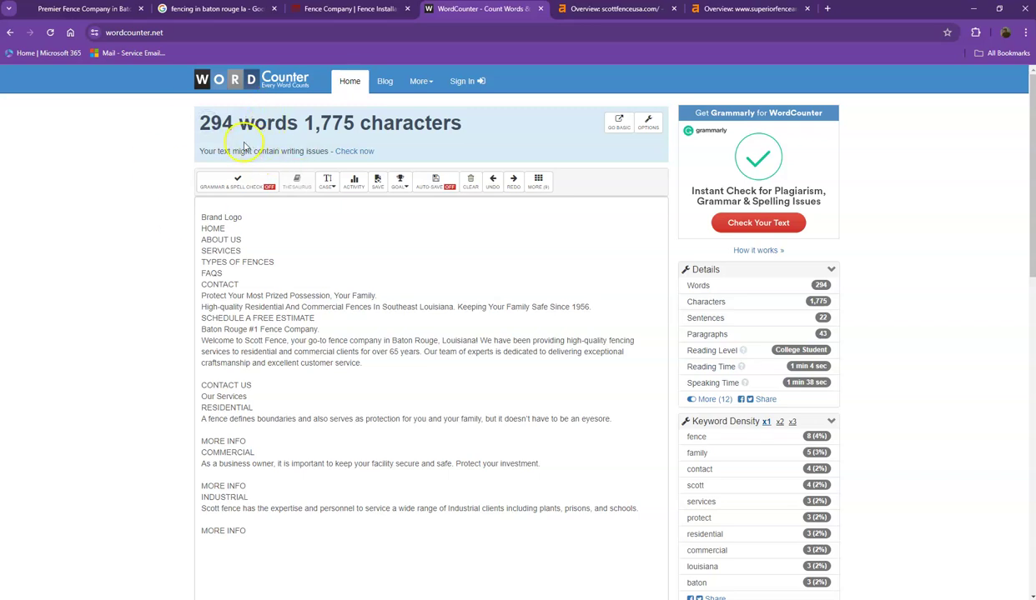
Step: Review the Google results for "fencing in baton rouge la", covering the organic listings, directory sites and local business listings
click(211, 10)
scroll(104, 247, down, 3)
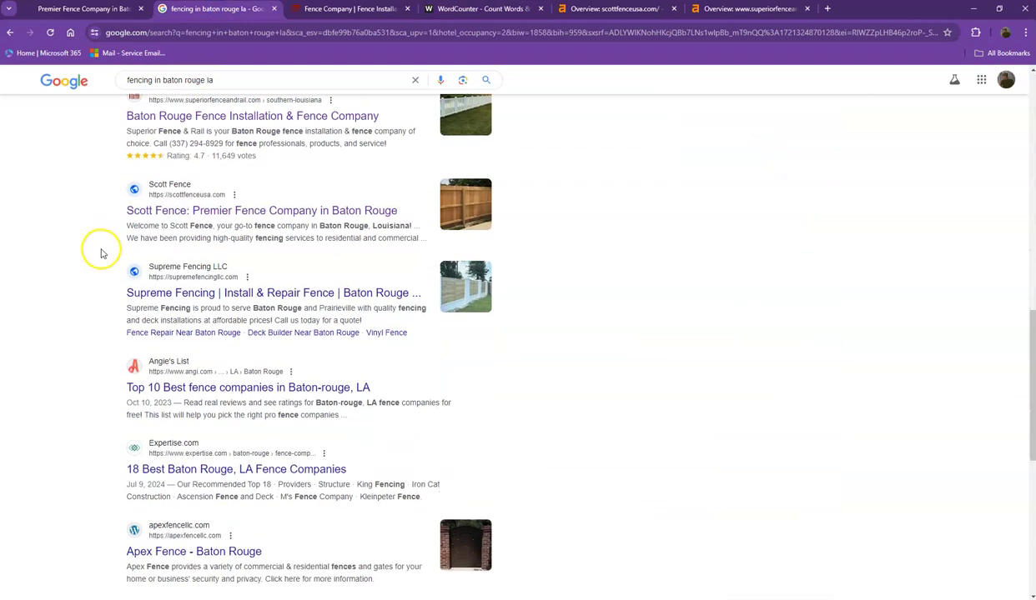
drag(116, 359, 431, 481)
click(69, 320)
scroll(69, 320, up, 7)
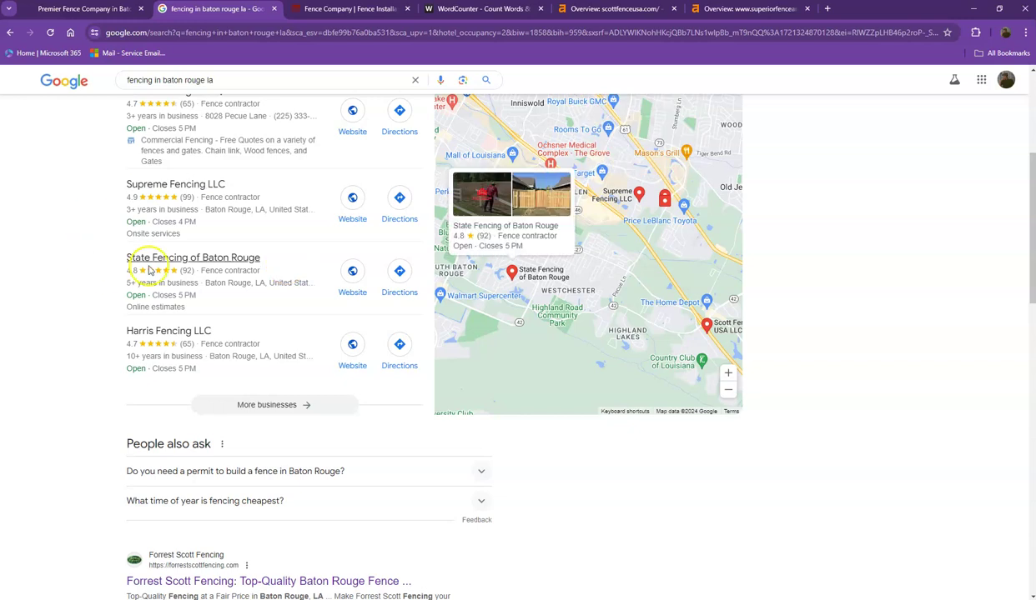
scroll(210, 297, up, 2)
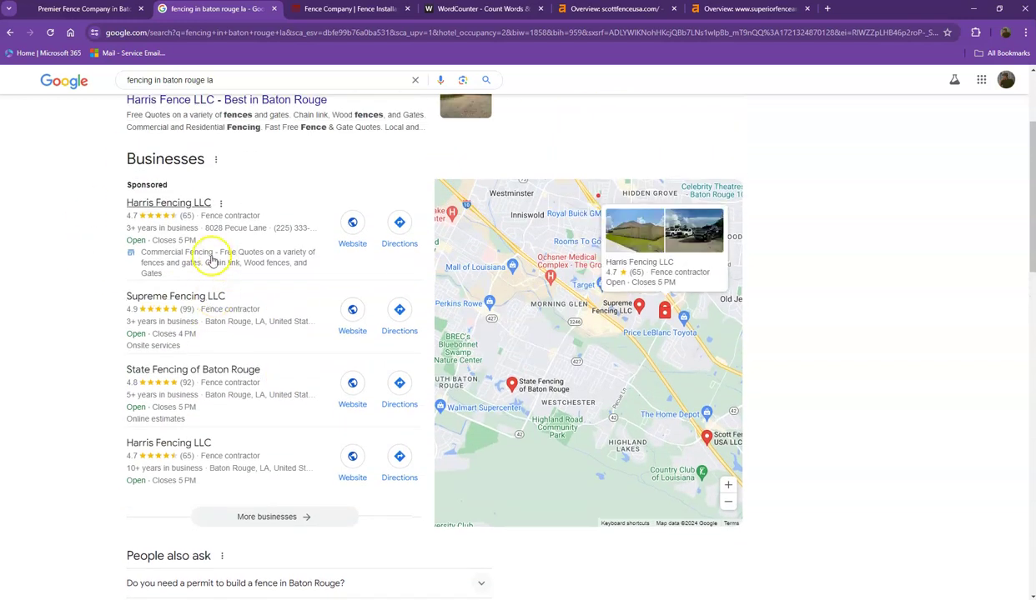
Step: Return to the Scott Fence homepage and look back over it up to the hero section
click(82, 10)
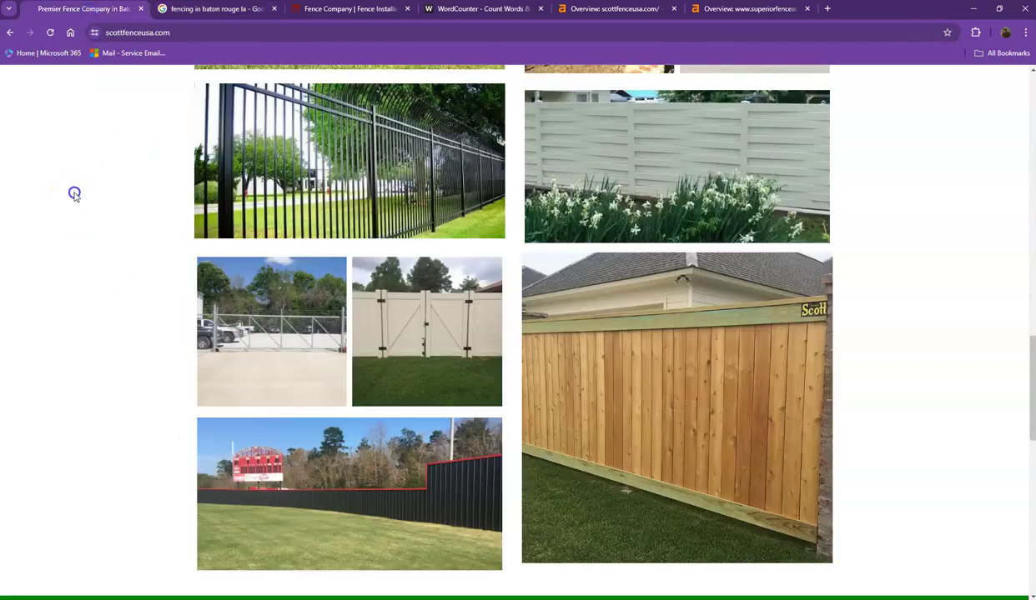
scroll(114, 282, up, 6)
scroll(116, 286, up, 7)
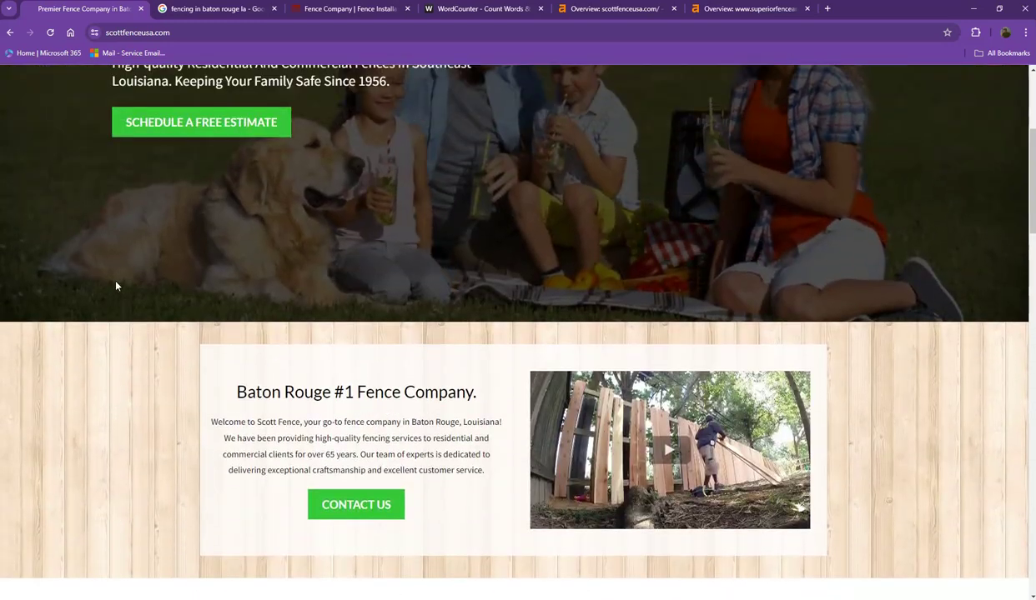
scroll(116, 286, up, 4)
click(108, 283)
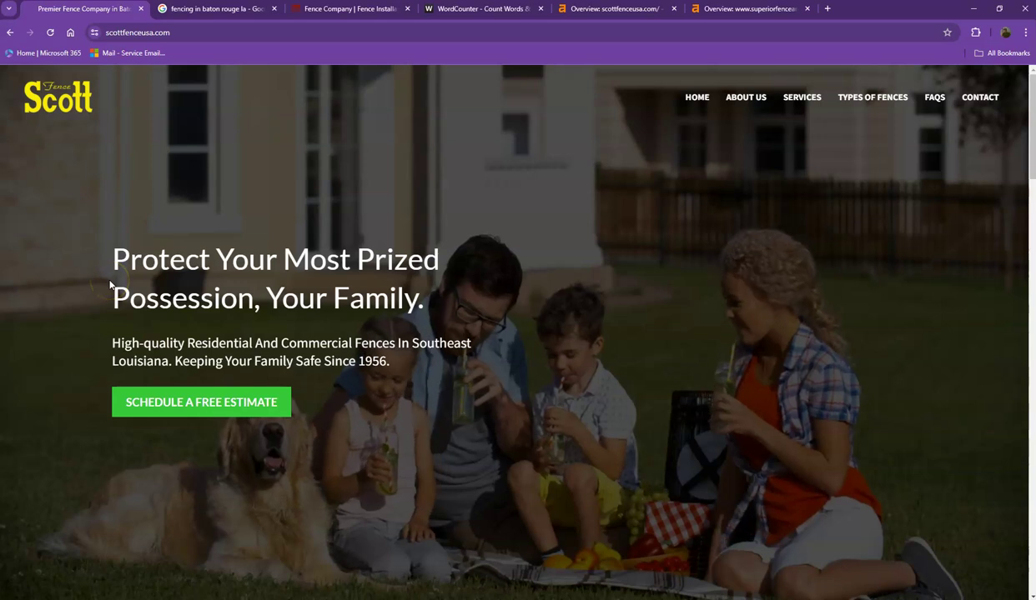